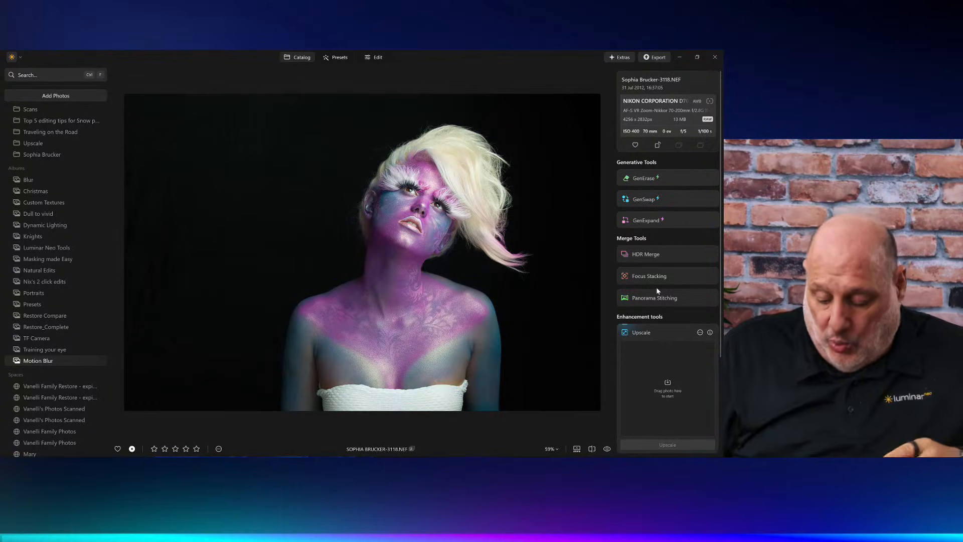
Compare the original body-paint portrait with its finished motion-blur version in the Motion Blur album.
key("Right")
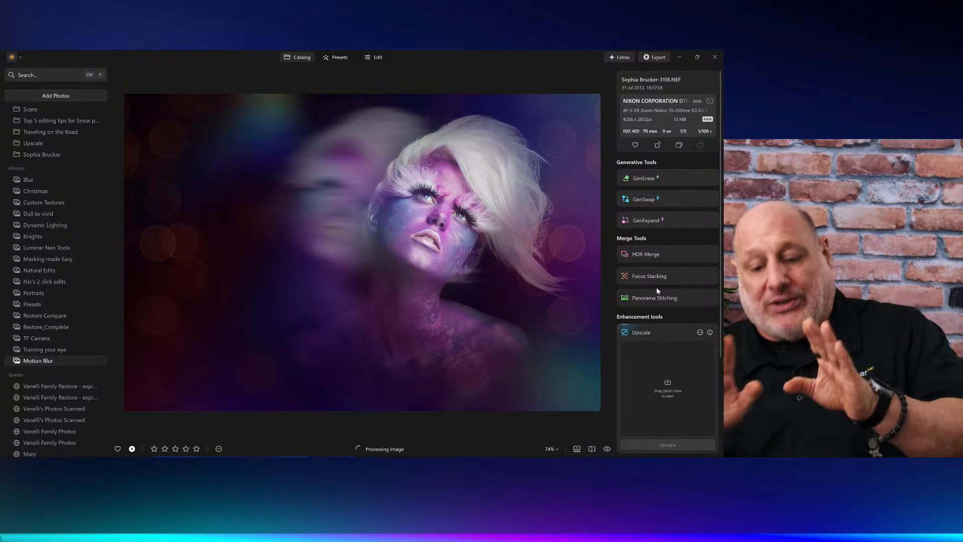
key("Left")
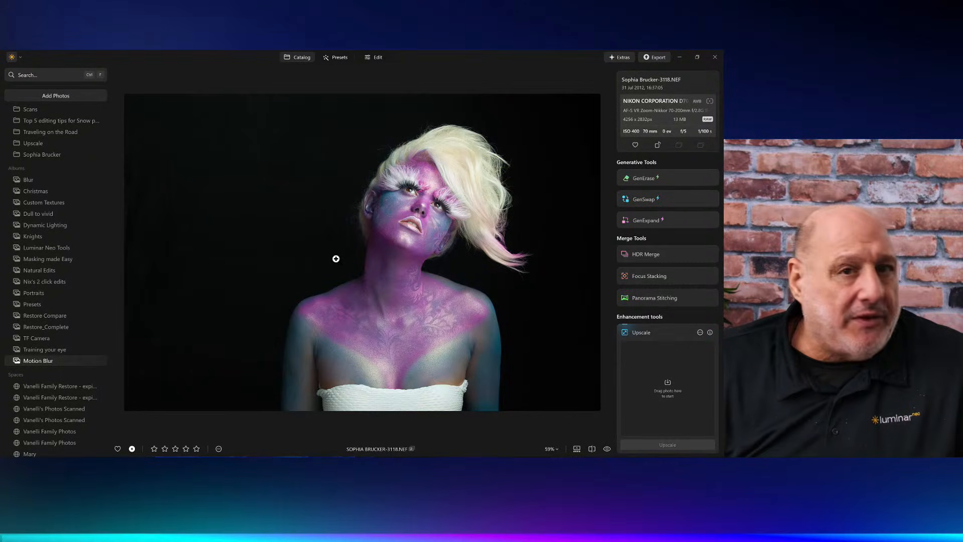
key("Right")
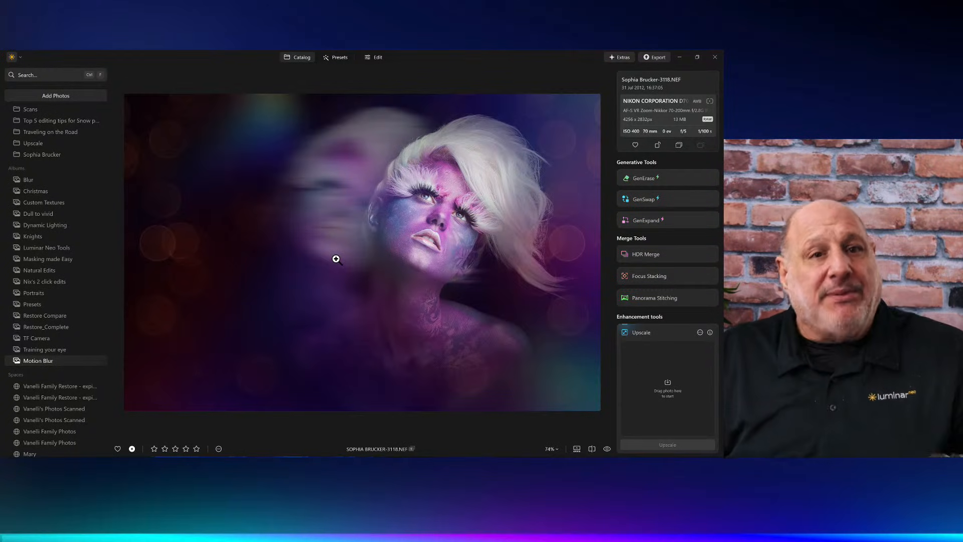
key("Right")
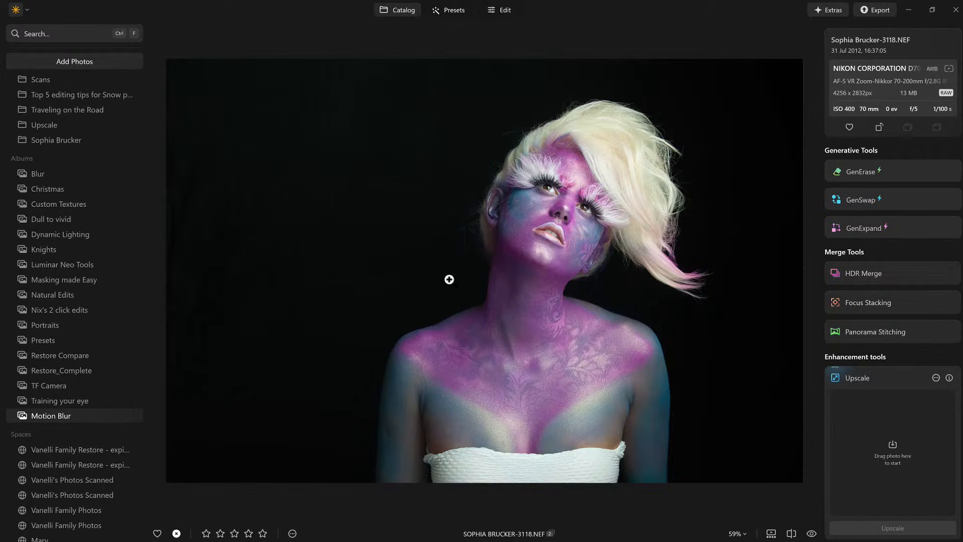
Open the original portrait for editing and crop it tighter around the model at the Original ratio, trimming the white top.
left_click(505, 10)
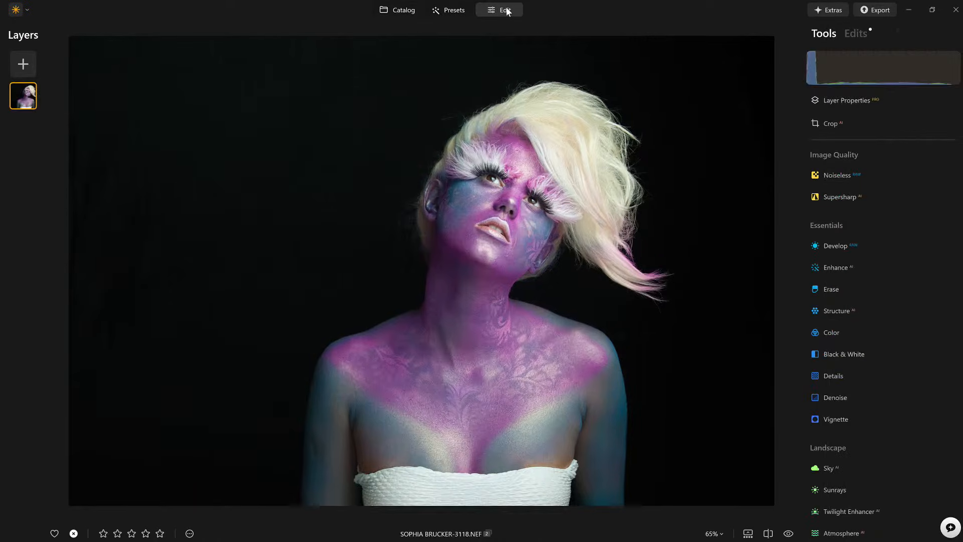
left_click(850, 125)
left_click_drag(422, 521, 429, 501)
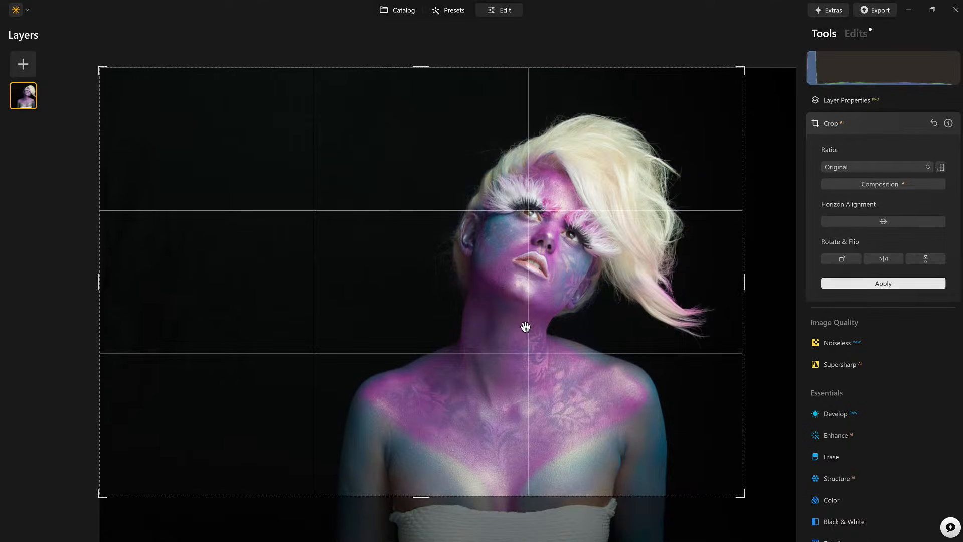
left_click_drag(414, 71, 419, 80)
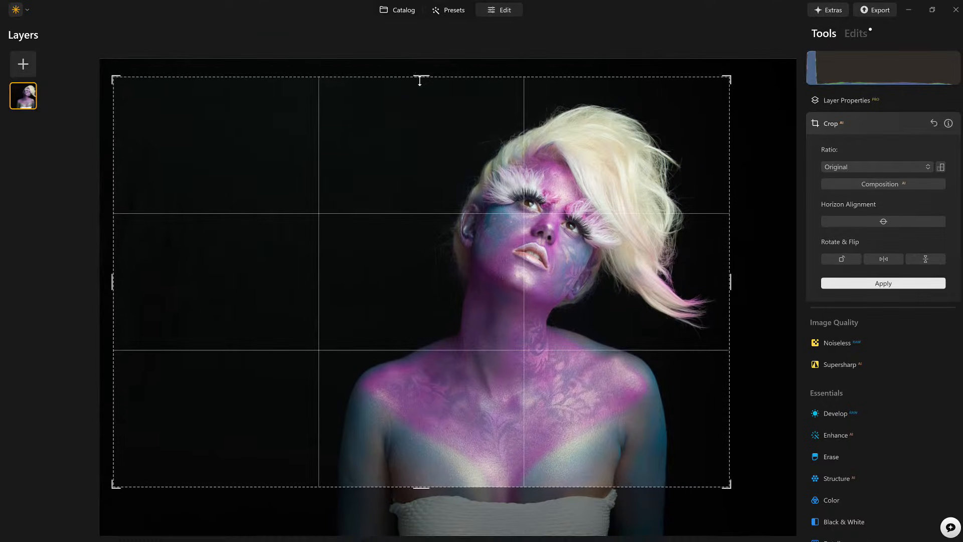
key("Return")
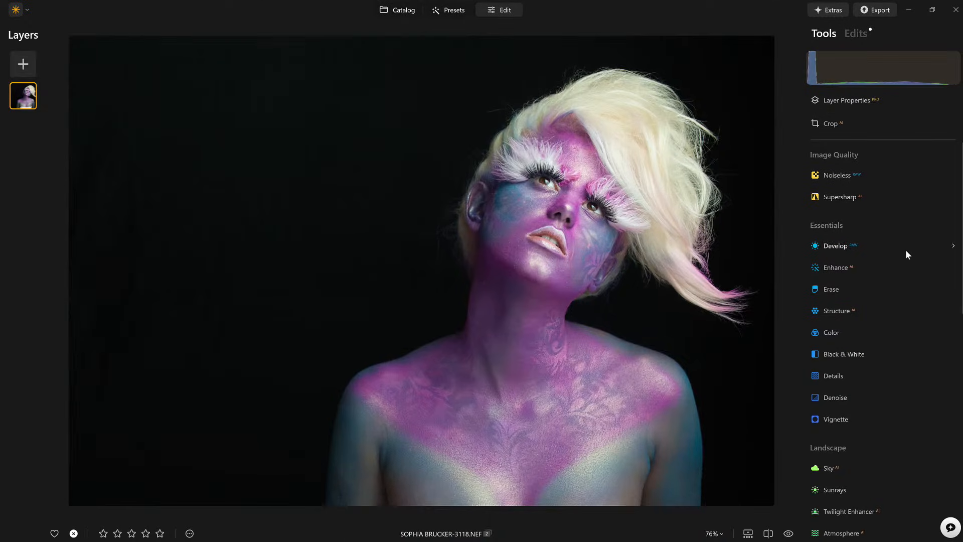
Develop the photo with Smart Contrast 27, Highlights -43, Shadows -49 and Blacks -14.
left_click(830, 245)
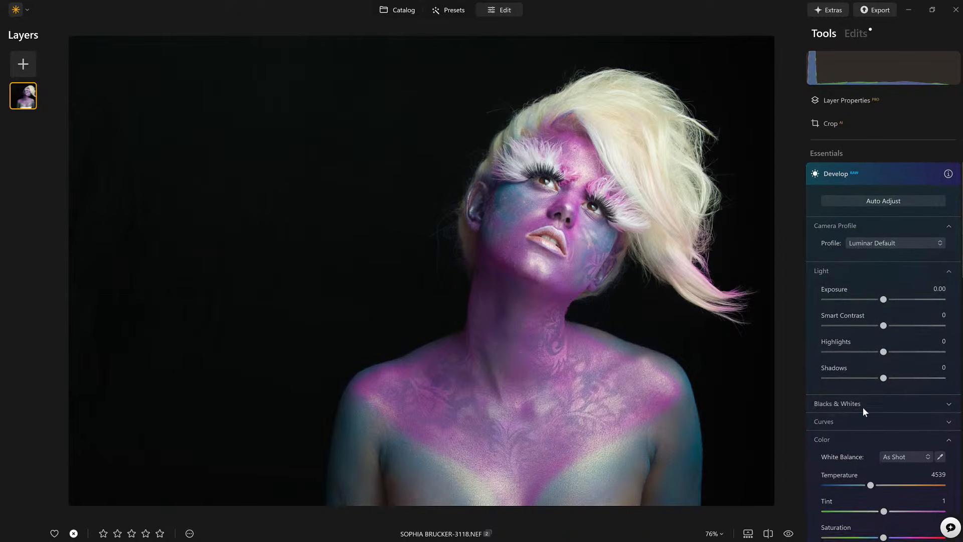
left_click_drag(883, 377, 900, 325)
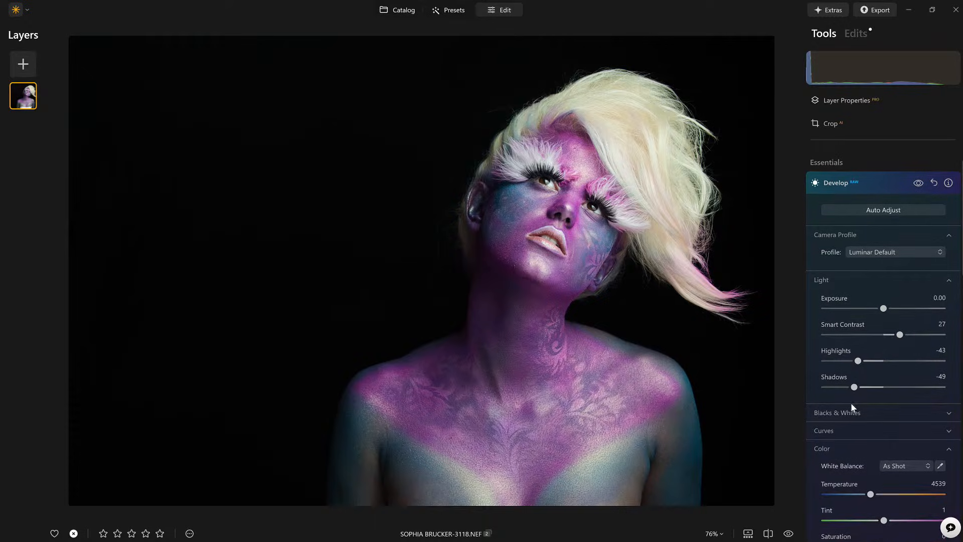
left_click(853, 415)
mouse_move(882, 468)
left_mouse_down()
mouse_move(865, 469)
mouse_move(875, 470)
left_mouse_up()
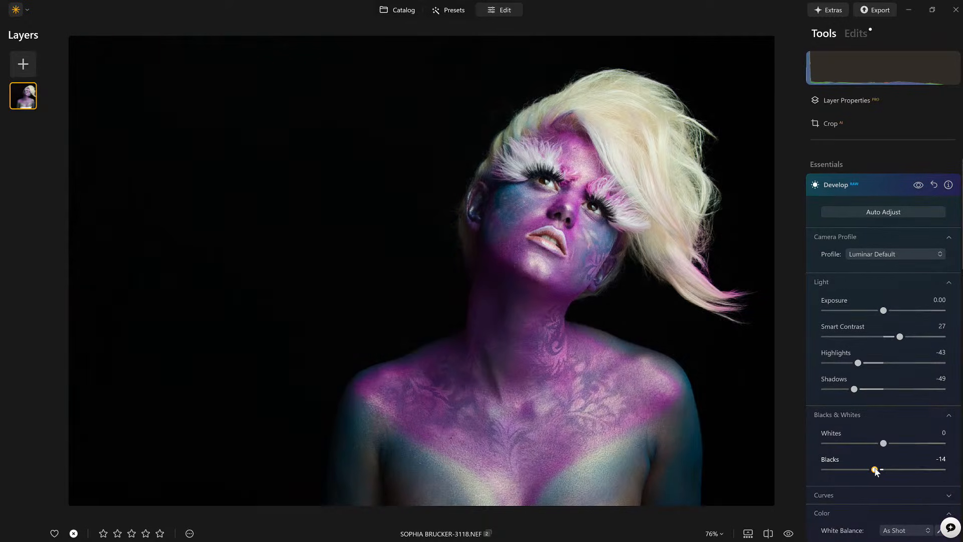
left_click(876, 185)
Change the model's eye color to Blue with the Face AI tool.
scroll(875, 182, "down", 8)
left_click(788, 533)
scroll(929, 354, "down", 3)
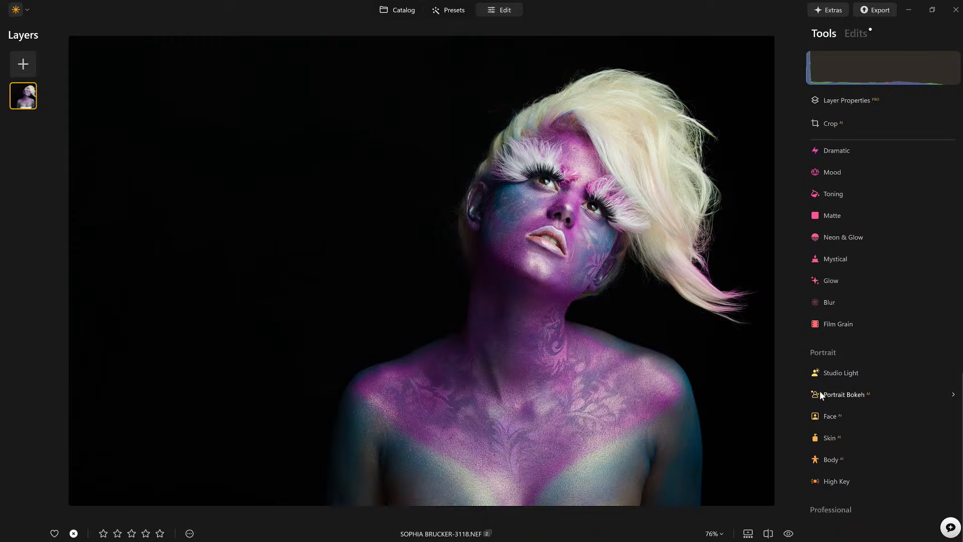
left_click(826, 414)
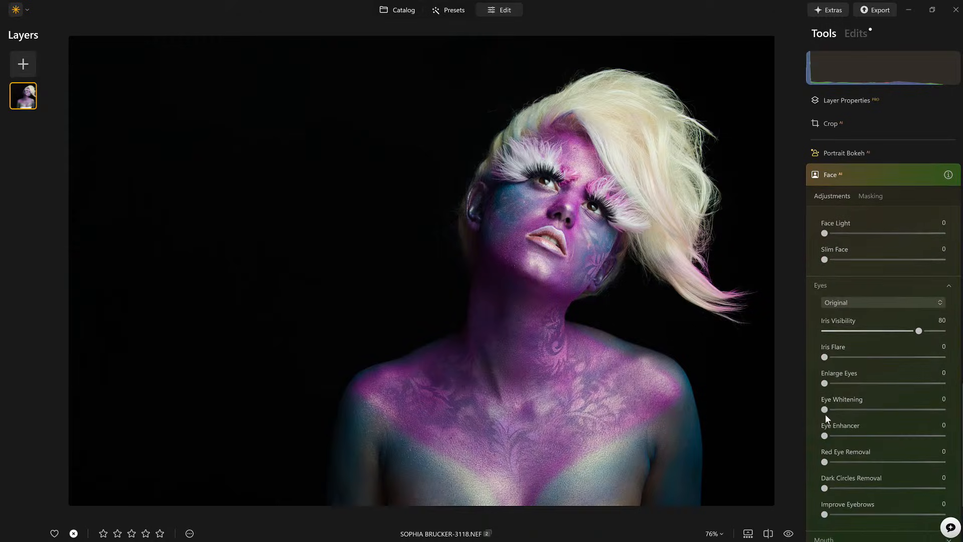
left_click(853, 302)
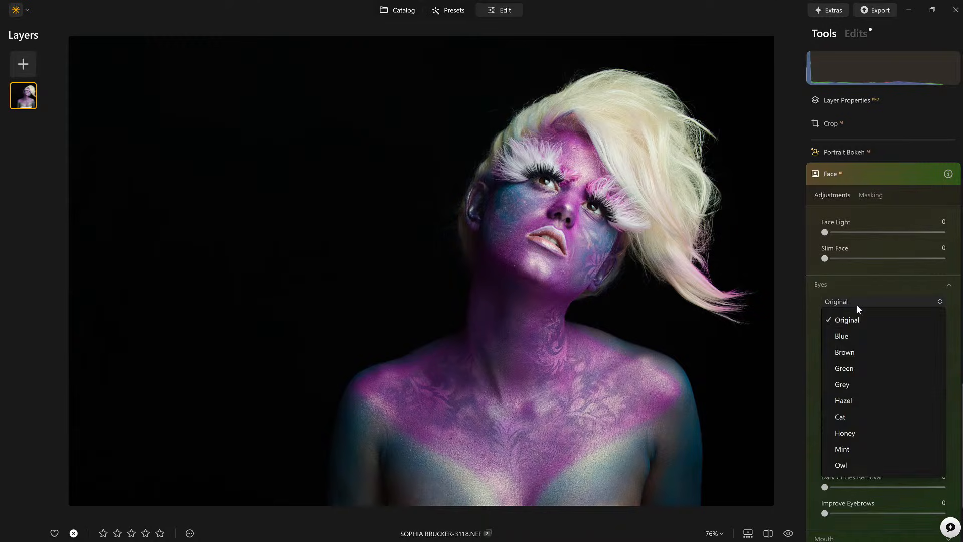
left_click(842, 336)
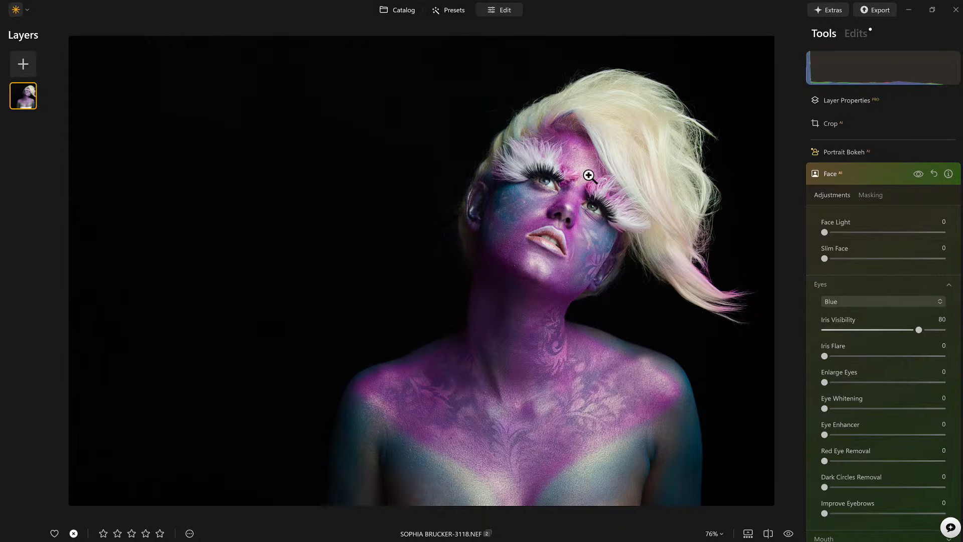
Enhance the eyes with Iris Flare 74, Eye Enhancer 31 and Dark Circles Removal 100.
left_click_drag(825, 356, 901, 356)
scroll(567, 177, "up", 3)
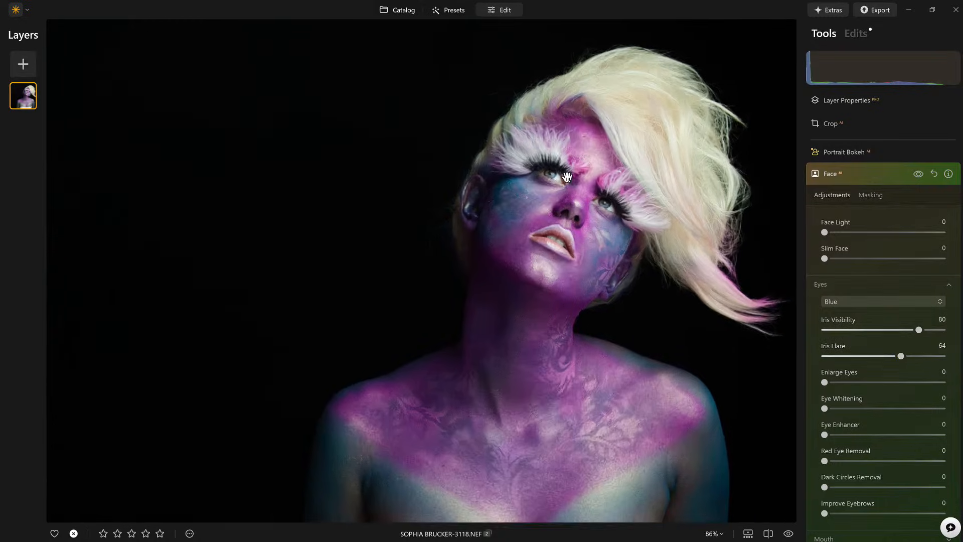
scroll(567, 176, "up", 4)
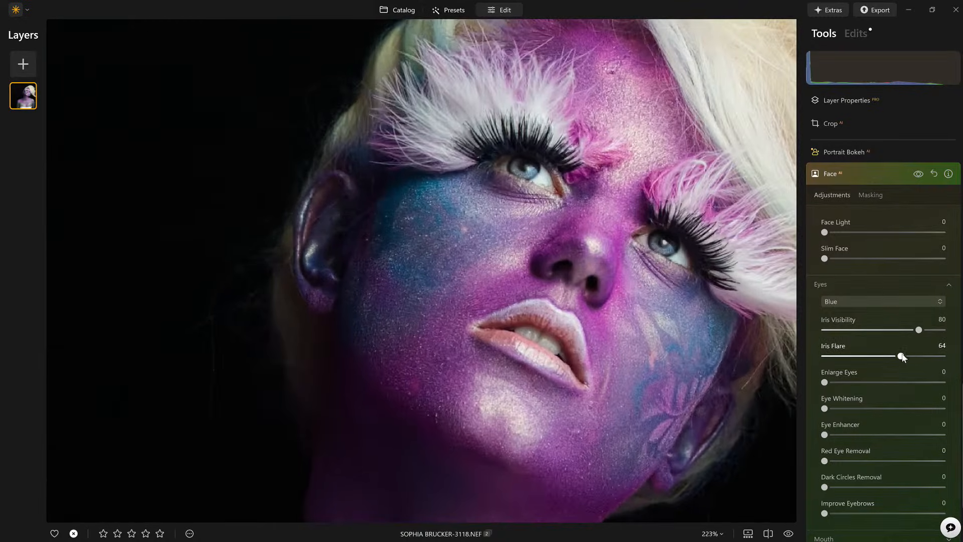
left_click_drag(922, 357, 913, 357)
left_click_drag(825, 434, 832, 435)
left_click_drag(825, 487, 943, 487)
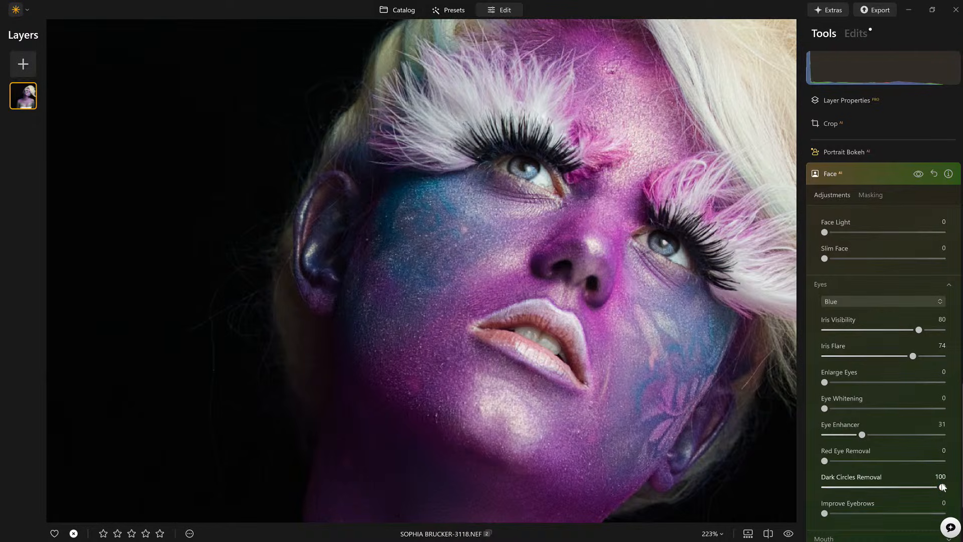
left_click(867, 181)
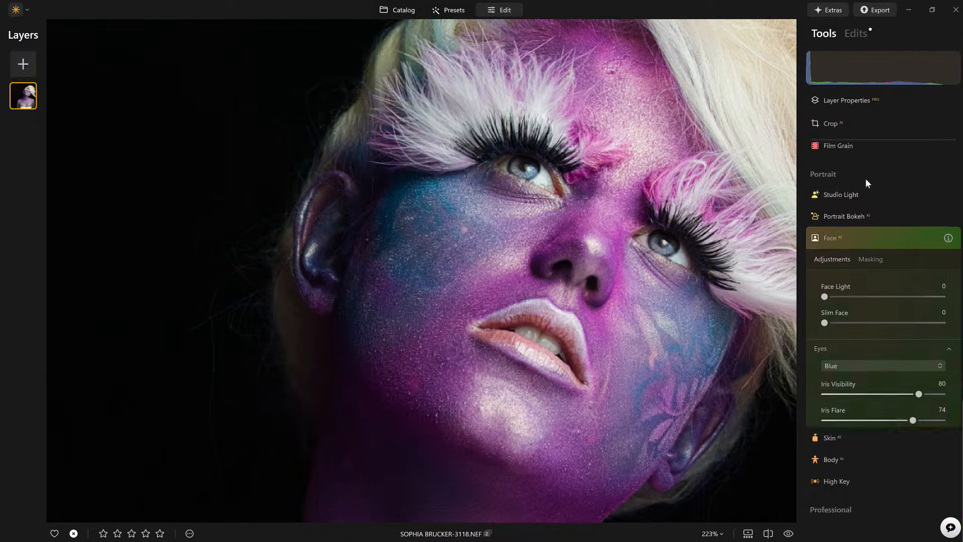
Smooth the skin with Skin AI at Amount 40 and Shine Removal 100, and compare the result before and after.
left_click(832, 437)
scroll(873, 362, "up", 5)
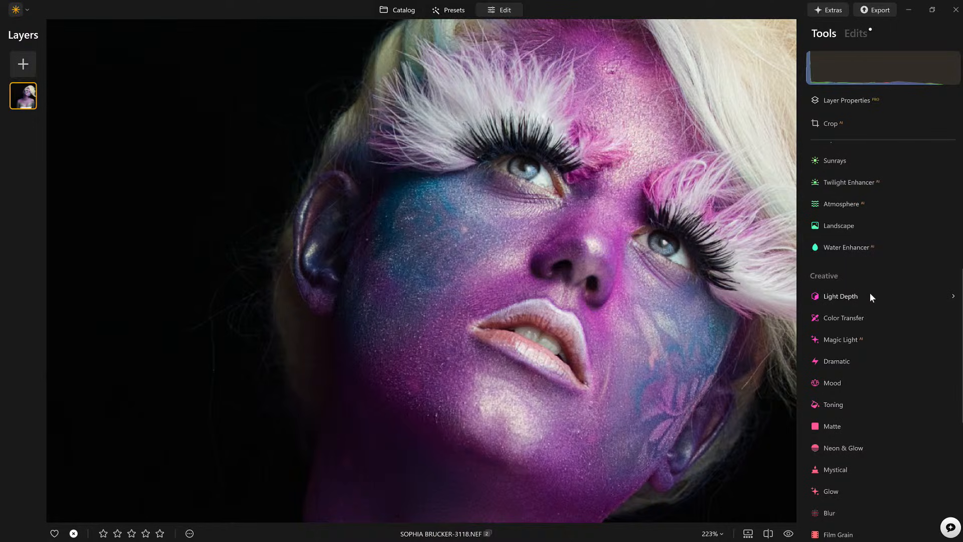
scroll(869, 292, "down", 6)
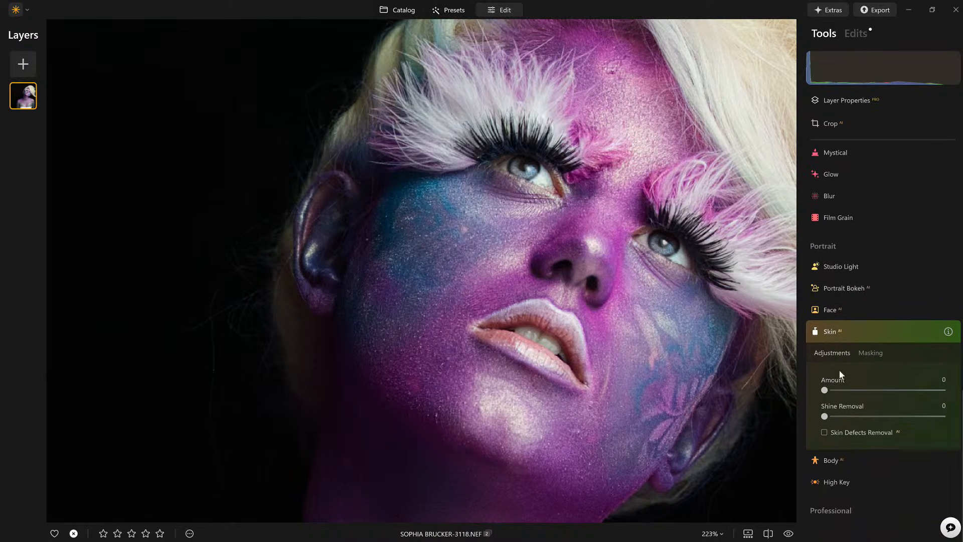
left_click_drag(825, 389, 943, 416)
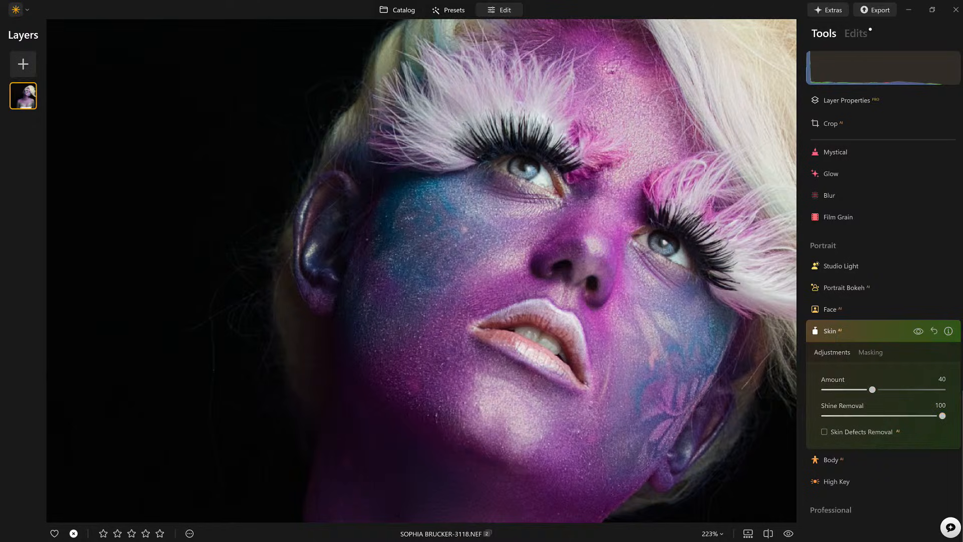
left_click(919, 327)
left_click(919, 327)
left_click(919, 328)
left_click(919, 327)
left_click(893, 328)
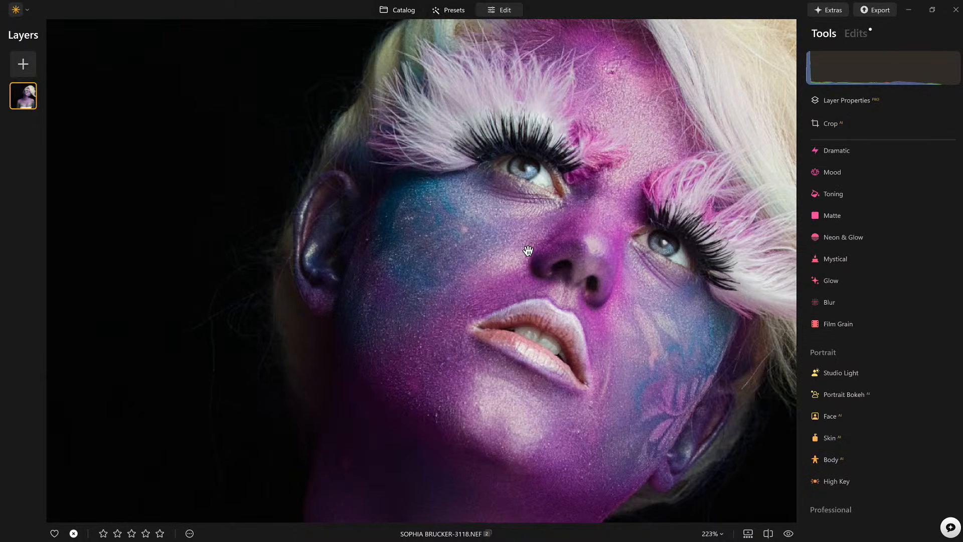
Compare the whole portrait before and after all the edits.
left_click(528, 250)
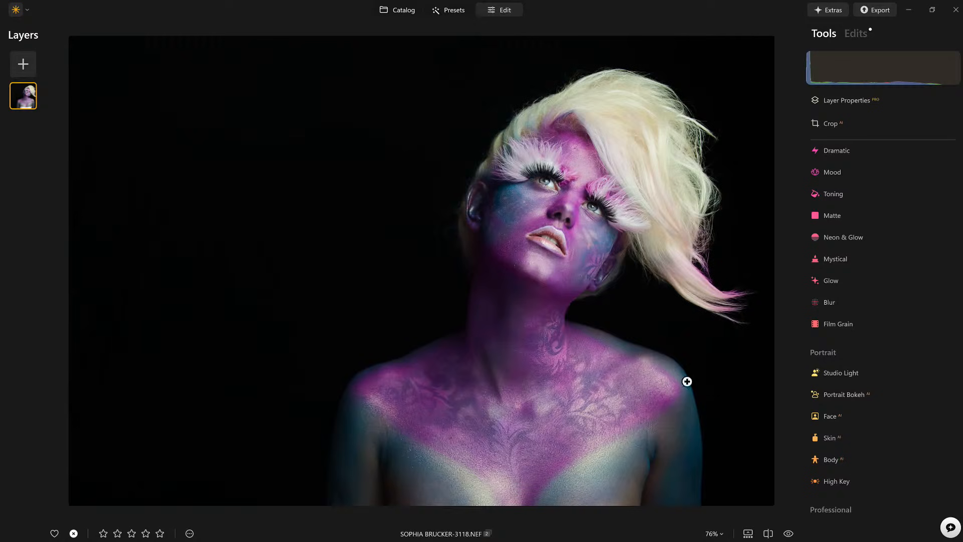
left_click(788, 533)
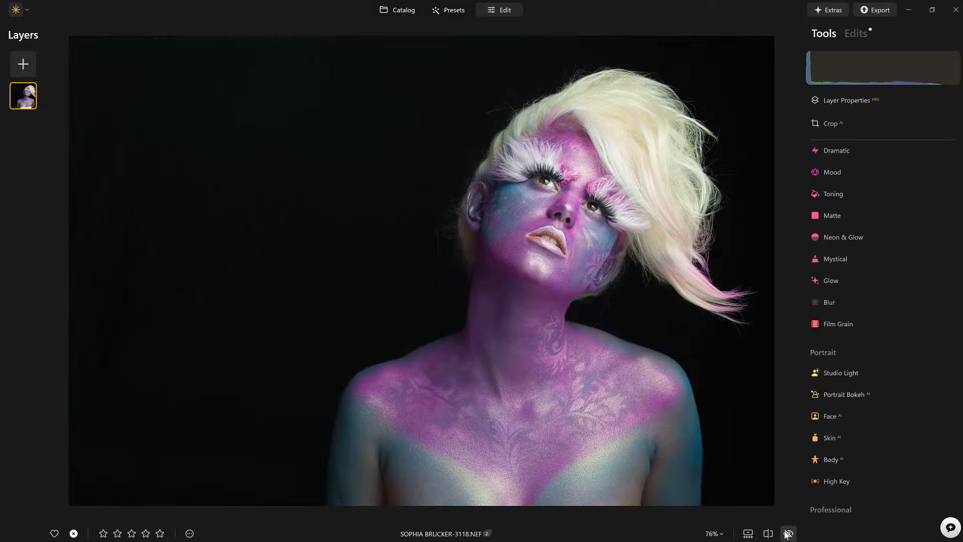
left_click(788, 533)
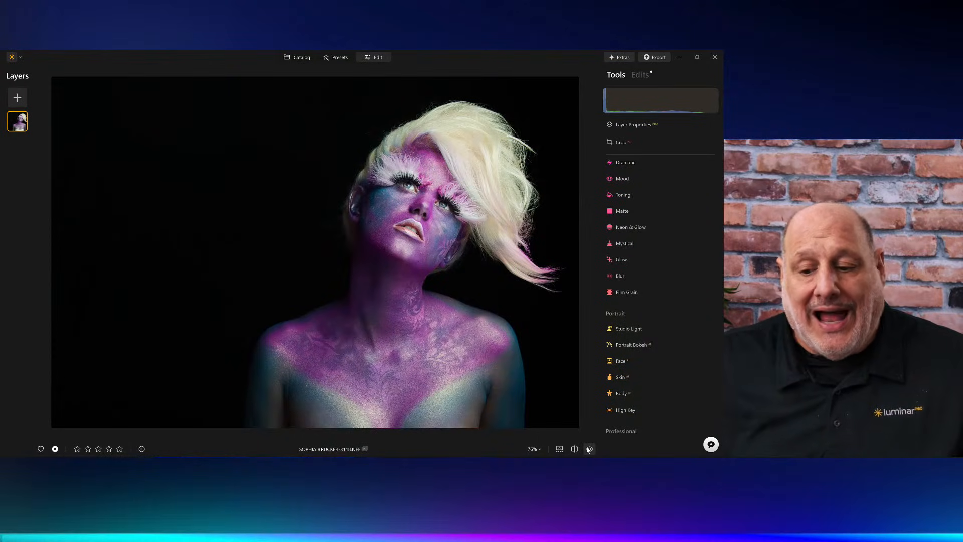
Add a dark vignette with Amount -72 and Size 13, and check the photo with and without the edits.
scroll(637, 384, "up", 1)
scroll(637, 383, "up", 6)
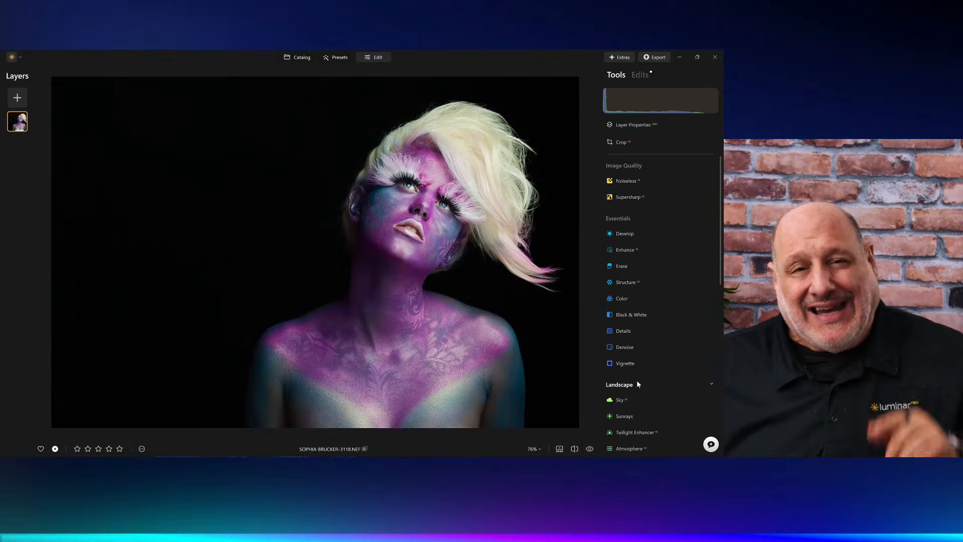
left_click(625, 363)
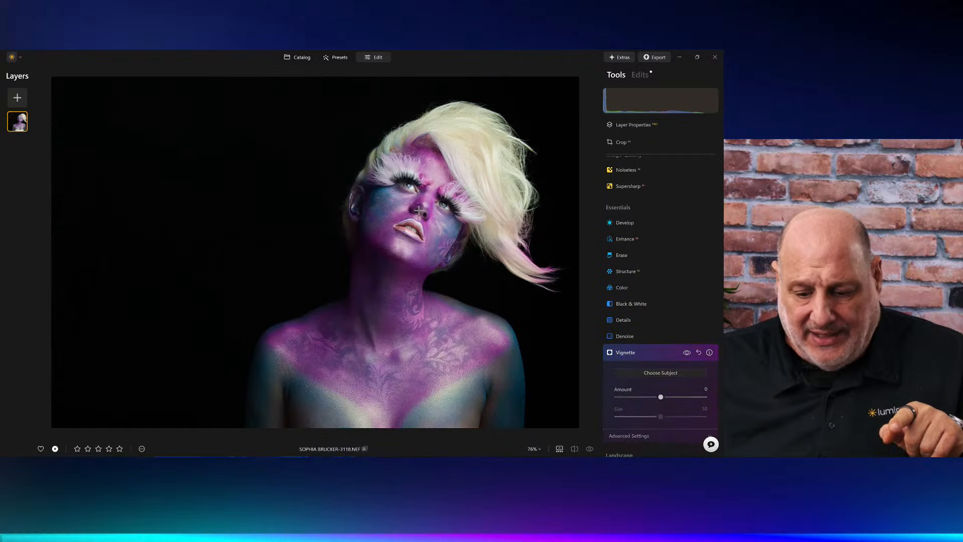
left_click_drag(661, 397, 628, 418)
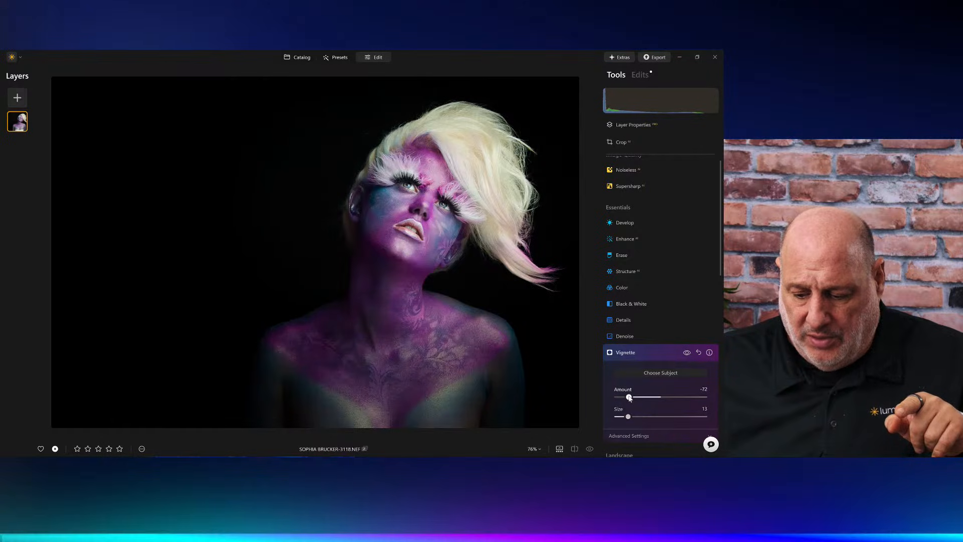
left_click(686, 353)
left_click(686, 353)
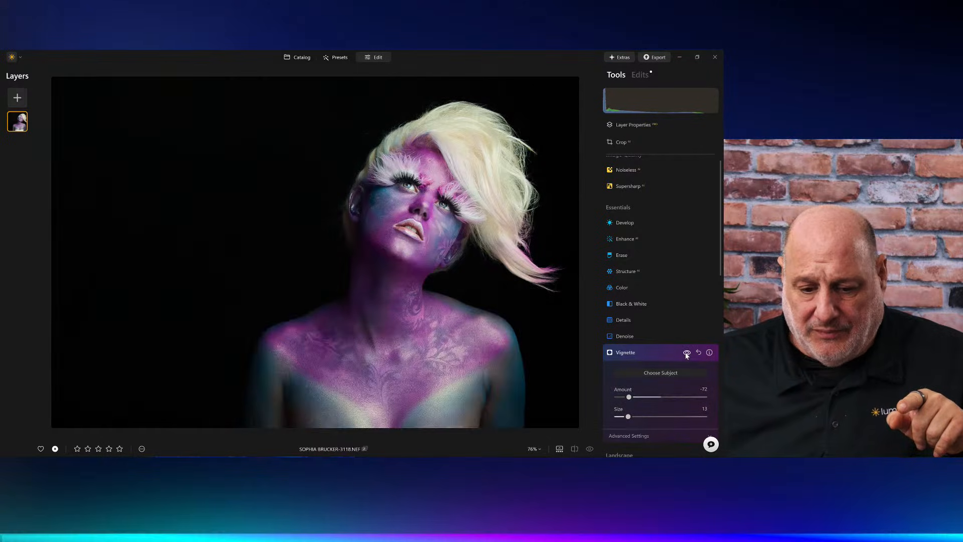
left_click(655, 352)
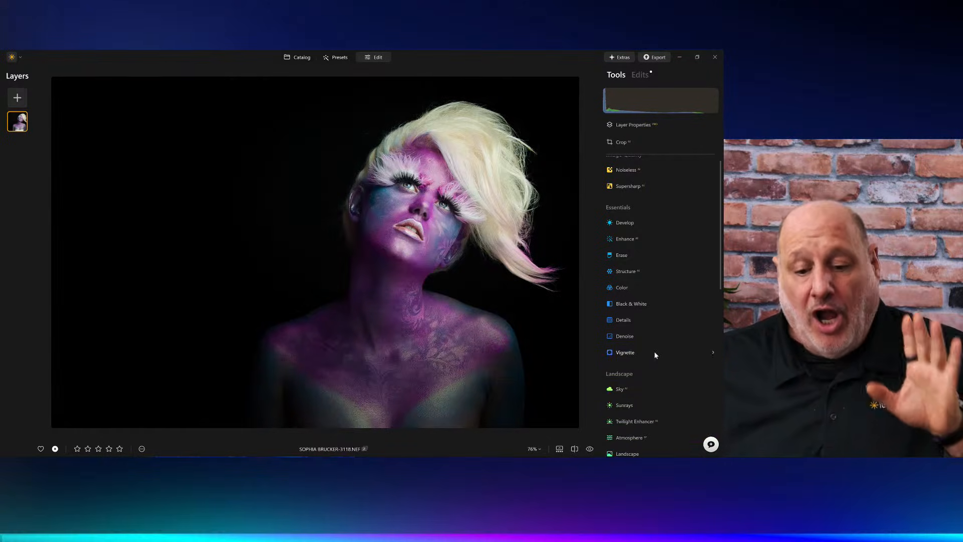
left_click(590, 449)
left_click(591, 450)
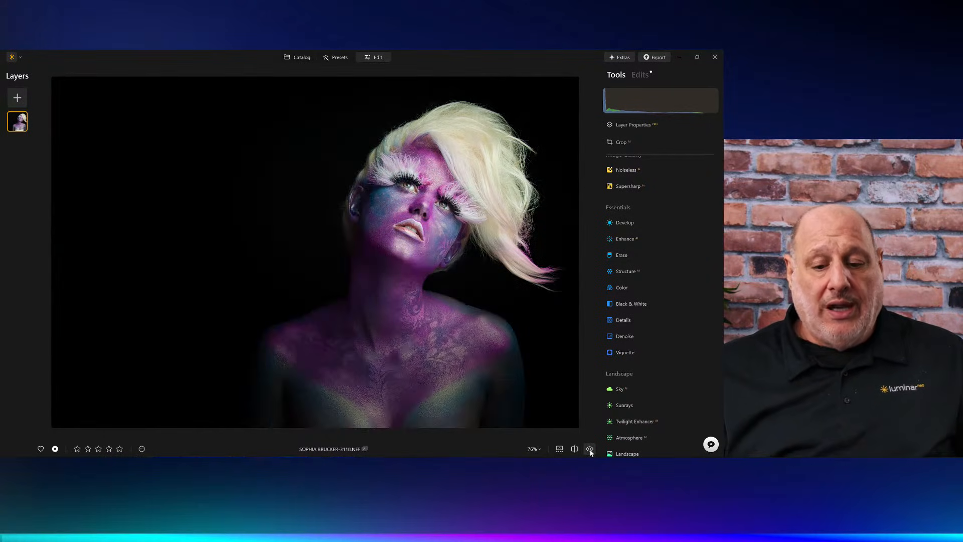
Review the list of applied edits and duplicate the portrait layer.
left_click(641, 75)
left_click(638, 123)
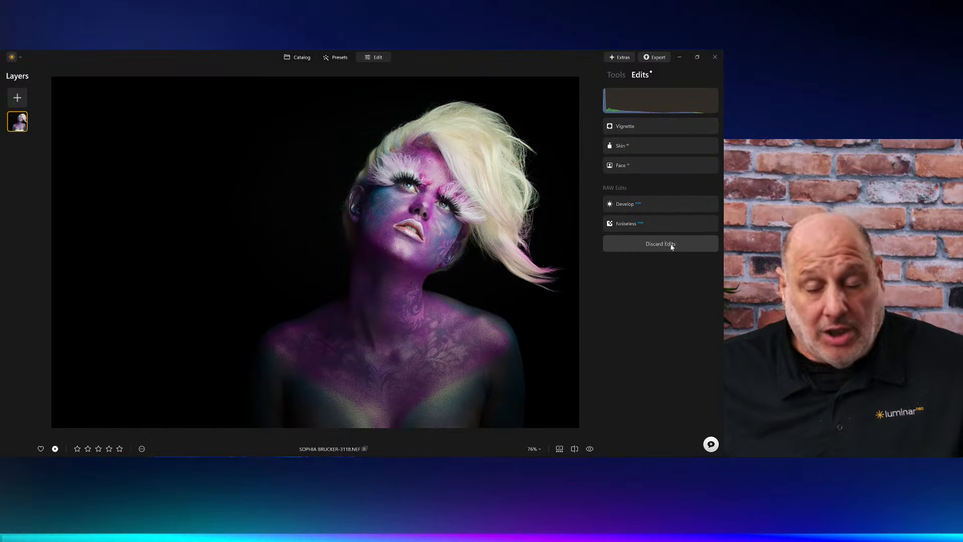
right_click(17, 122)
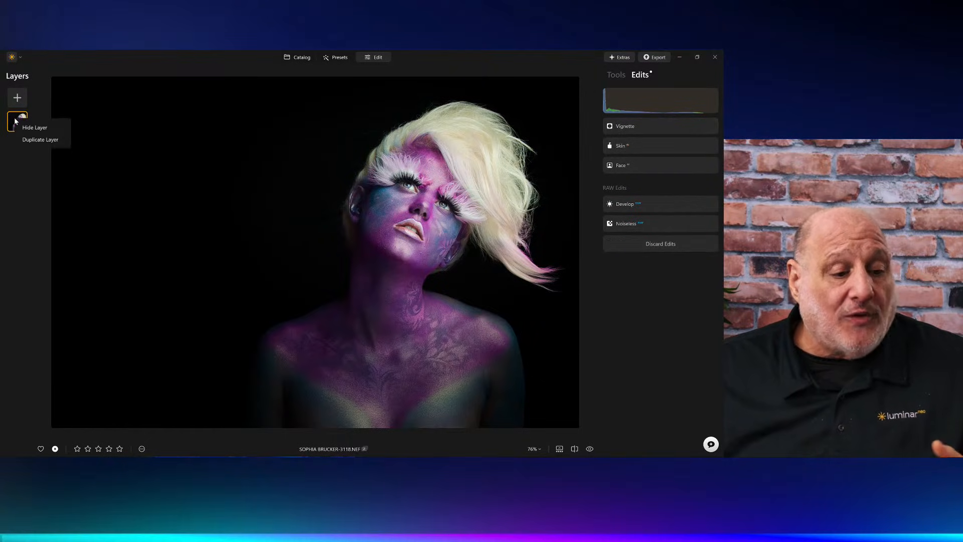
left_click(33, 140)
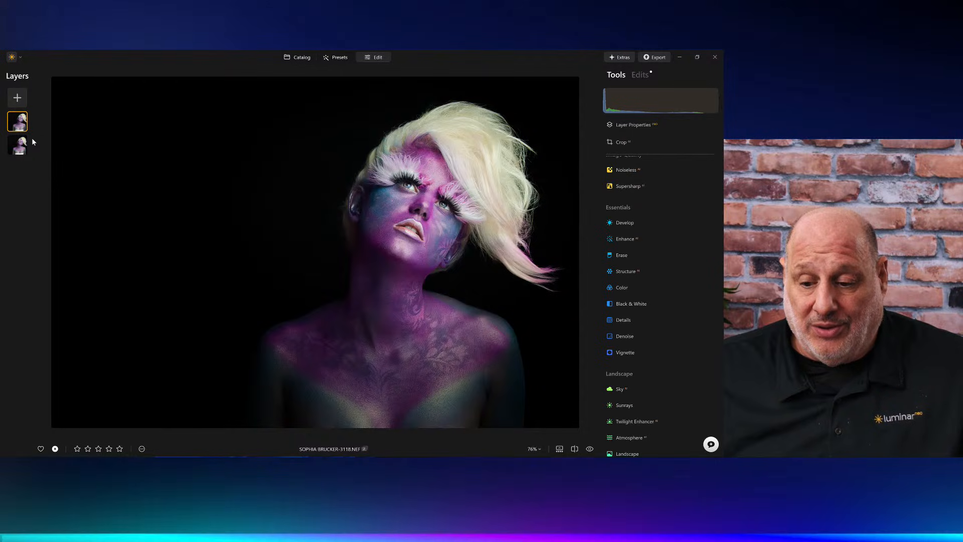
Review the duplicated layer's edits and apply a Motion blur with Amount 100 to it.
left_click(640, 75)
left_click(643, 126)
left_click(644, 128)
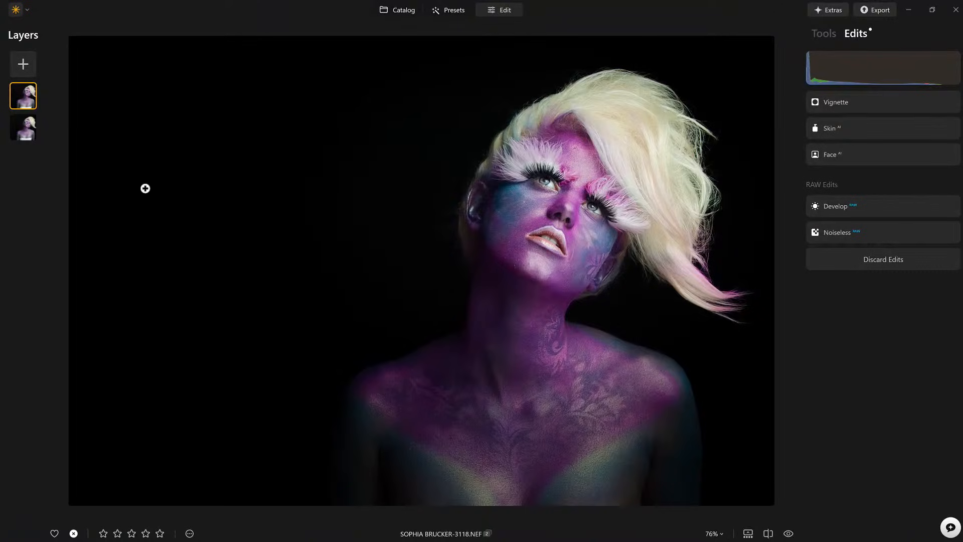
left_click(830, 35)
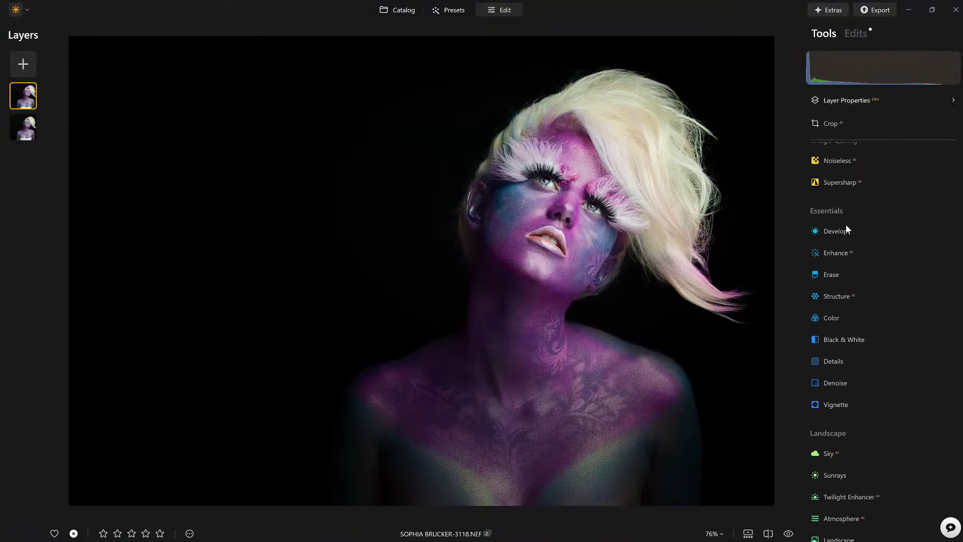
scroll(870, 309, "down", 5)
scroll(869, 361, "down", 2)
scroll(856, 478, "down", 3)
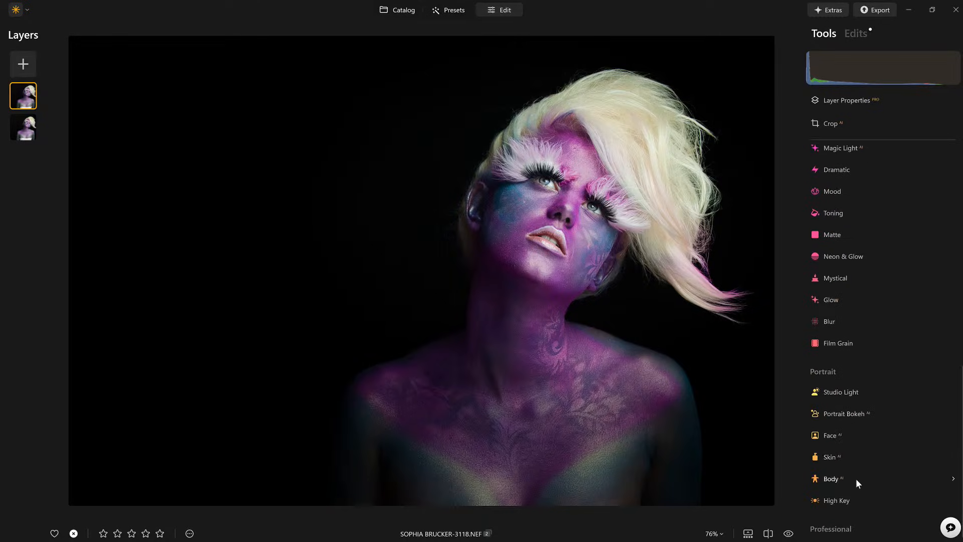
left_click(829, 321)
left_click(914, 364)
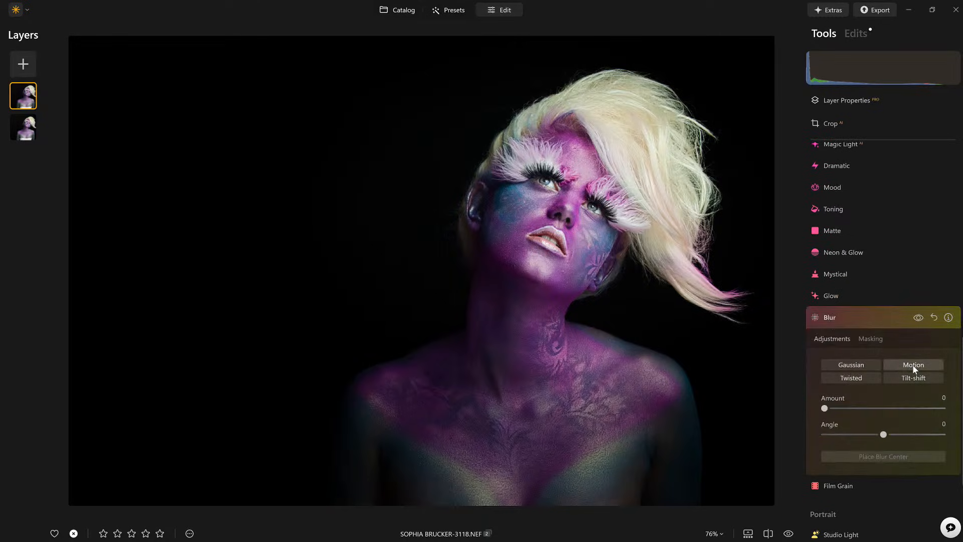
left_click_drag(824, 409, 942, 408)
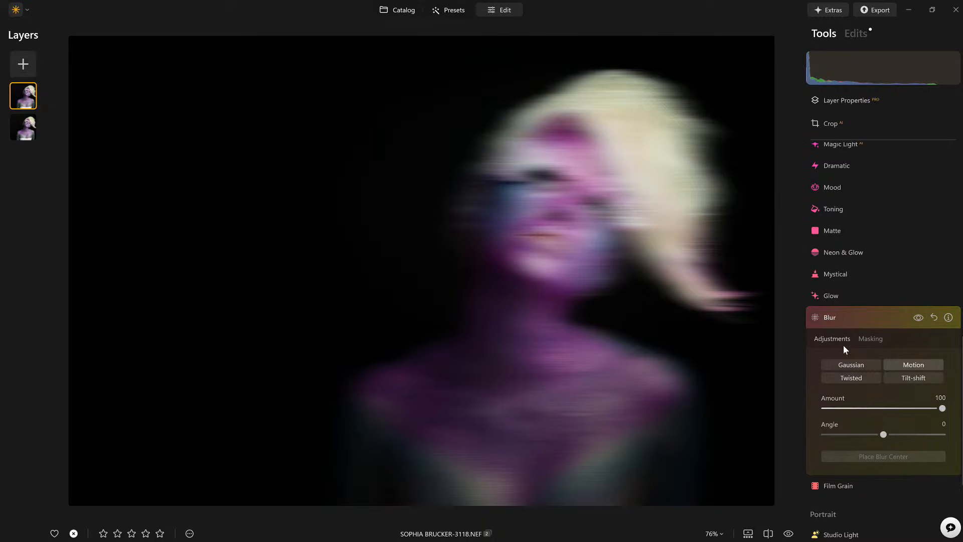
Shift the blurred copy to the left and slightly up of the sharp figure, and set its layer opacity to 47.
scroll(879, 264, "up", 10)
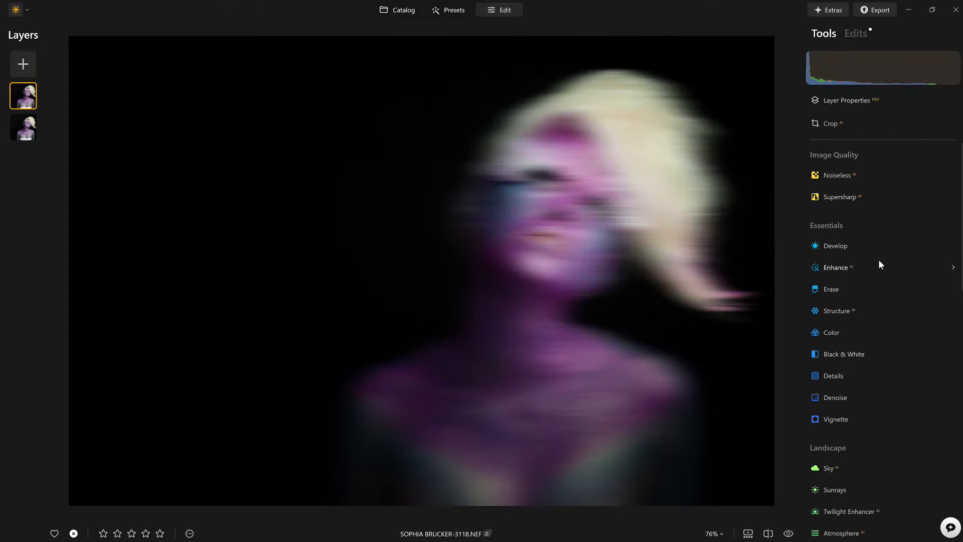
left_click(860, 99)
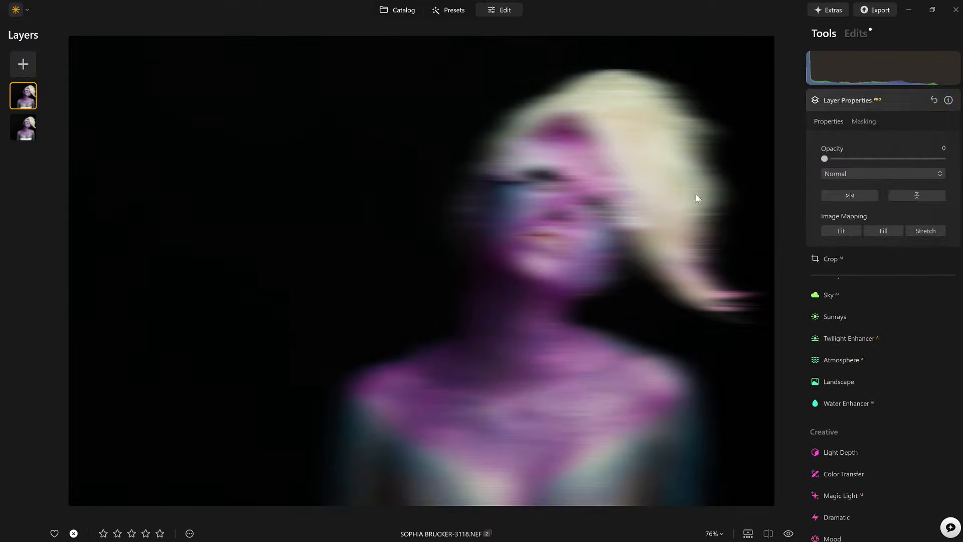
left_click_drag(559, 273, 466, 273)
mouse_move(875, 161)
left_mouse_down()
mouse_move(866, 160)
mouse_move(880, 161)
left_mouse_up()
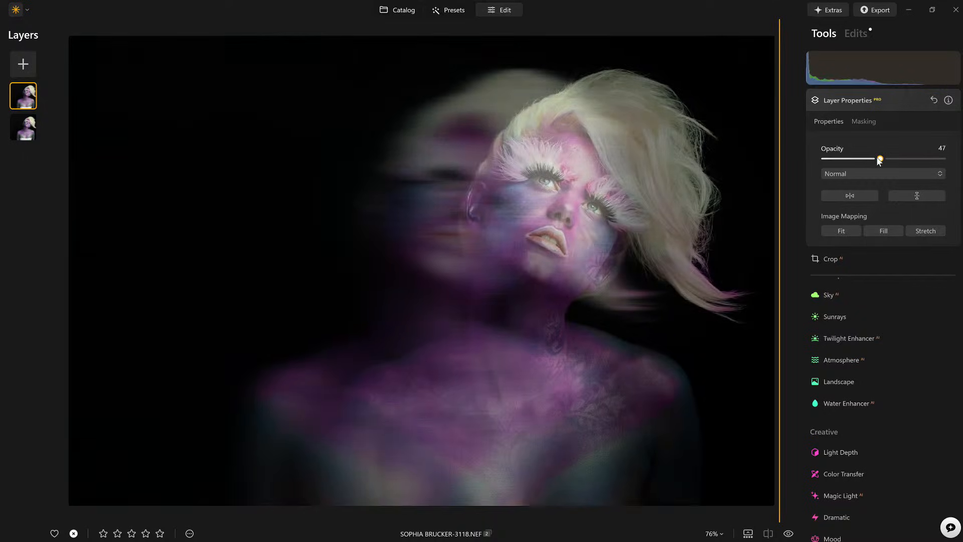
left_click_drag(444, 291, 424, 279)
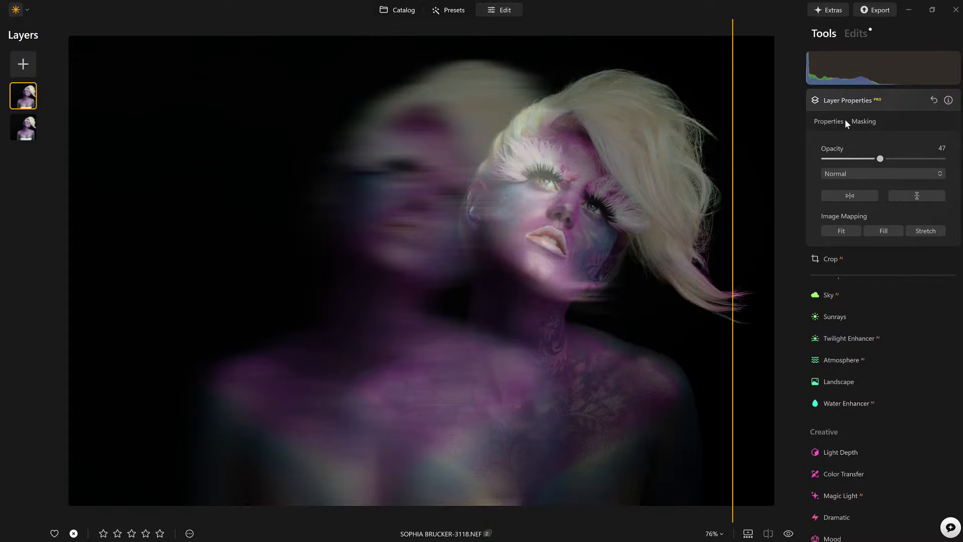
Apply another Motion blur with Amount 66 to the shifted copy.
left_click(850, 100)
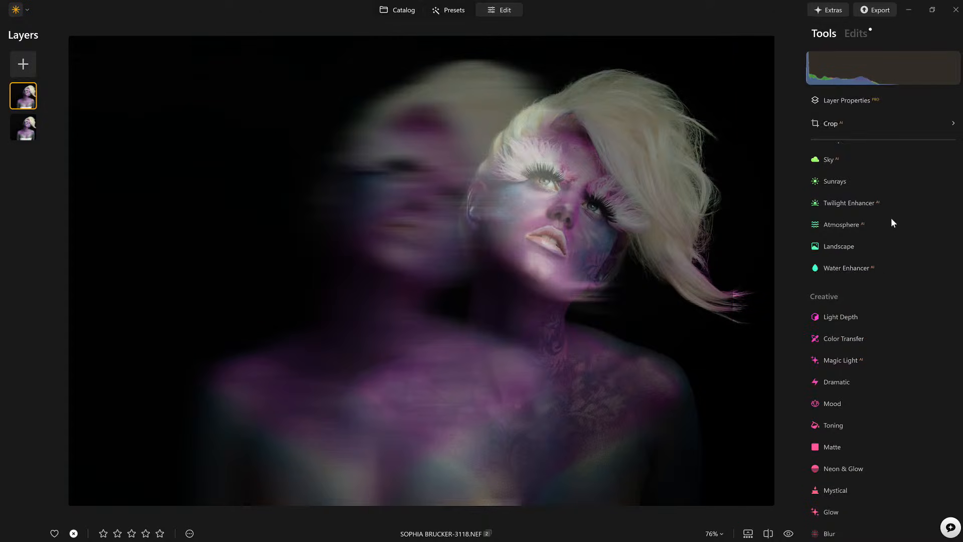
scroll(864, 274, "down", 3)
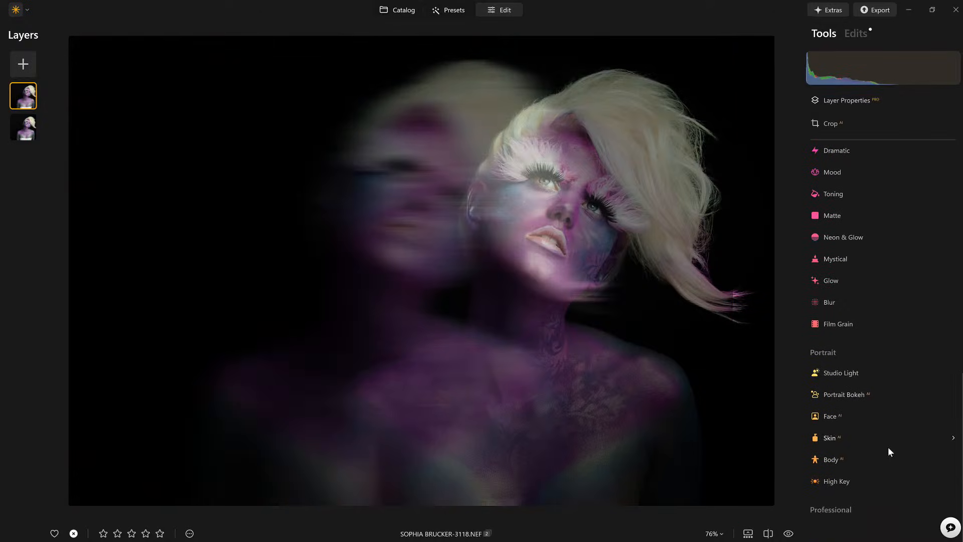
left_click(833, 303)
left_click(927, 350)
left_click_drag(821, 393, 867, 394)
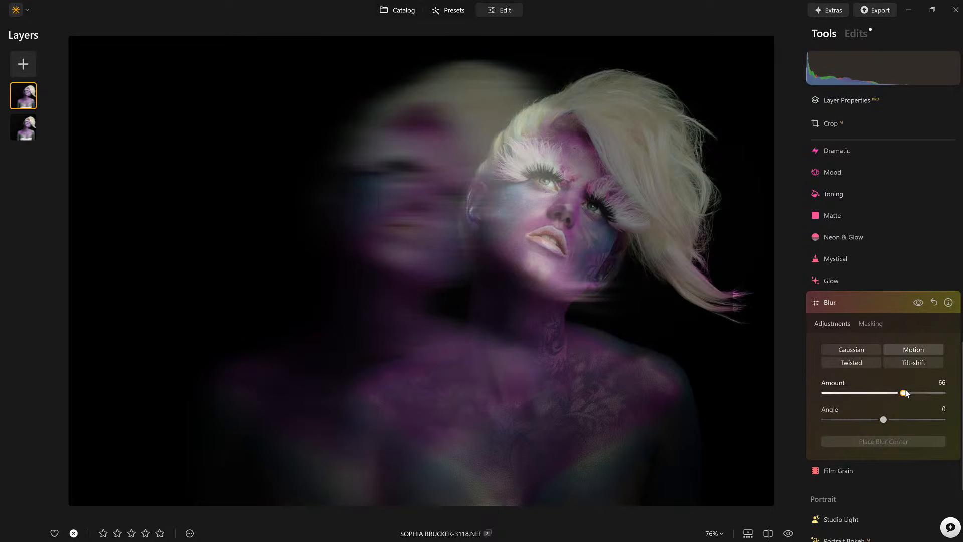
Set the blurred layer's opacity to 55.
scroll(877, 184, "up", 8)
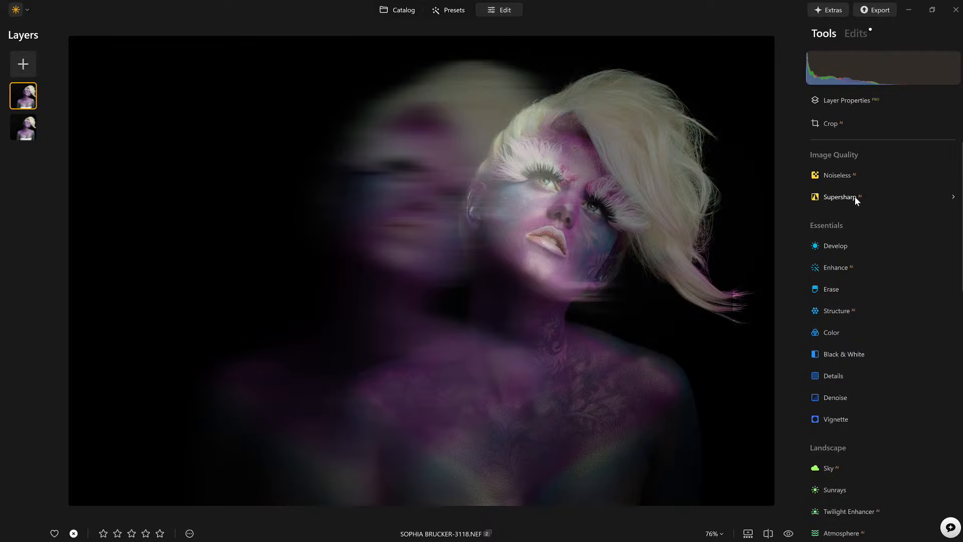
left_click(854, 103)
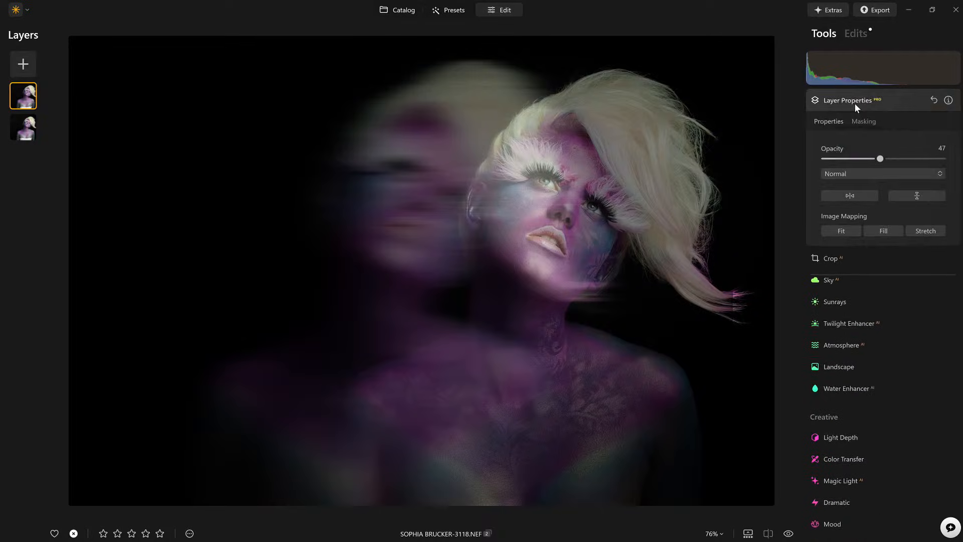
left_click_drag(880, 158, 892, 161)
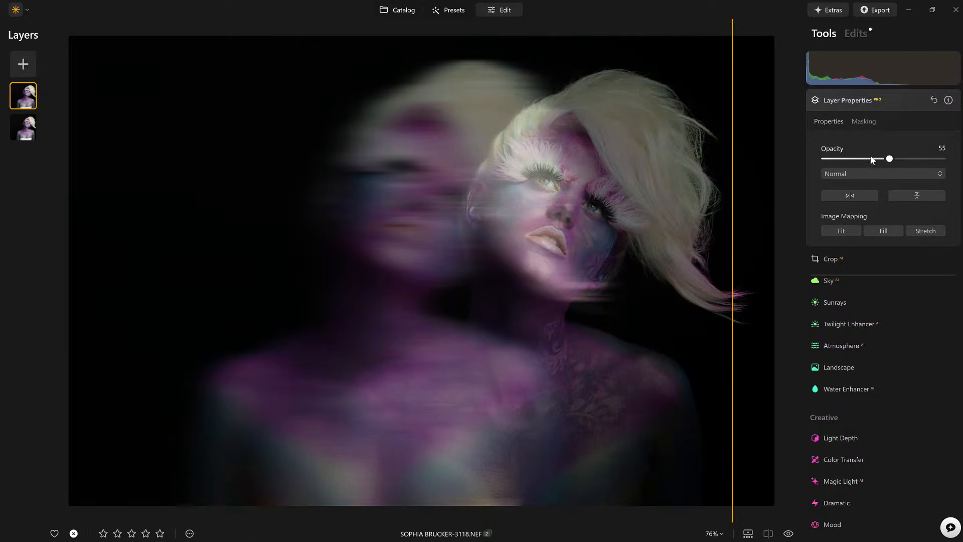
Erase the blurred layer over the sharp figure's chest and shoulders with a size 256 brush, softness 100 and strength 100.
left_click(859, 119)
left_click(847, 143)
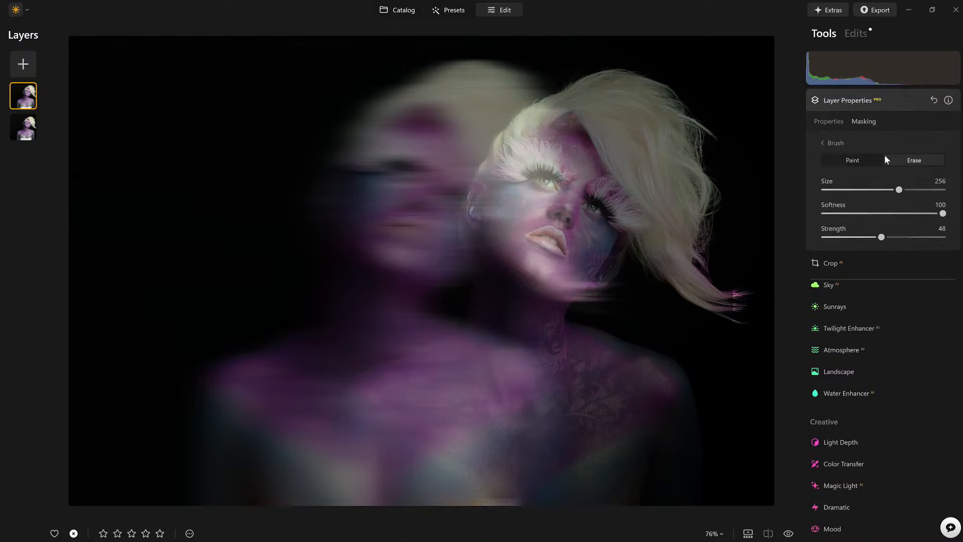
mouse_move(417, 457)
left_mouse_down()
mouse_move(465, 410)
mouse_move(525, 379)
mouse_move(648, 429)
left_mouse_up()
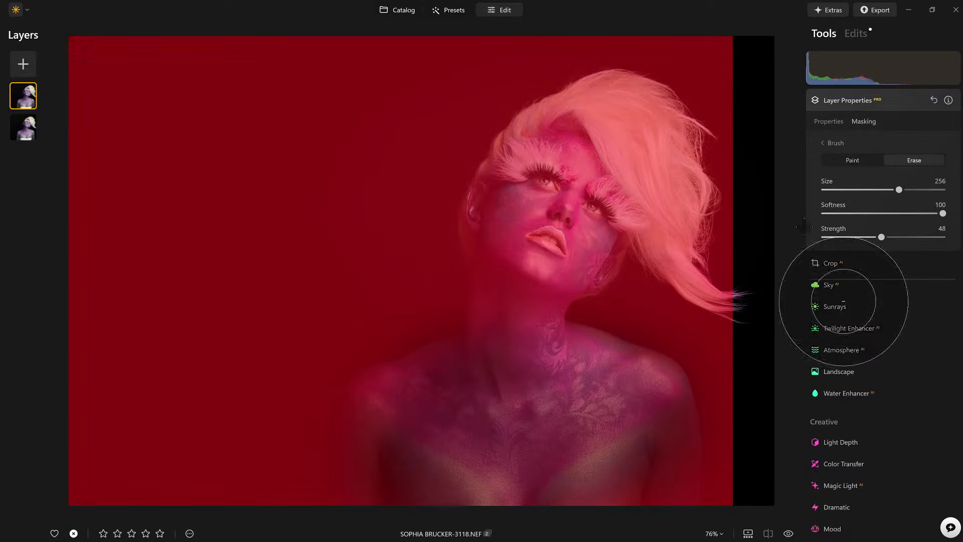
left_click_drag(881, 237, 943, 237)
mouse_move(456, 452)
left_mouse_down()
mouse_move(421, 420)
mouse_move(758, 452)
mouse_move(641, 345)
mouse_move(570, 445)
mouse_move(446, 469)
mouse_move(408, 413)
mouse_move(705, 430)
mouse_move(742, 447)
left_mouse_up()
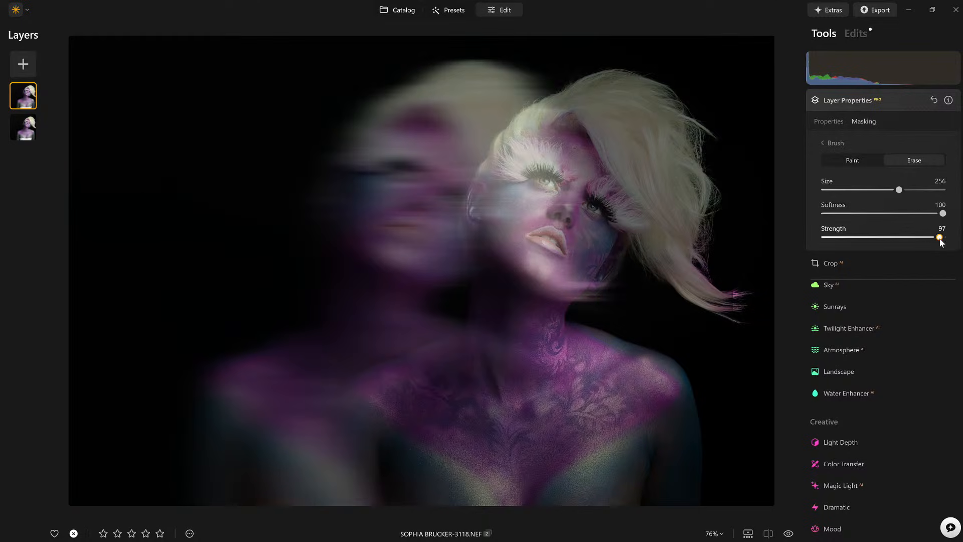
Reduce the erase strength to 35 and fade the blurred figure's lower torso, then erase around the sharp figure's chest and neck.
left_click_drag(872, 243, 866, 245)
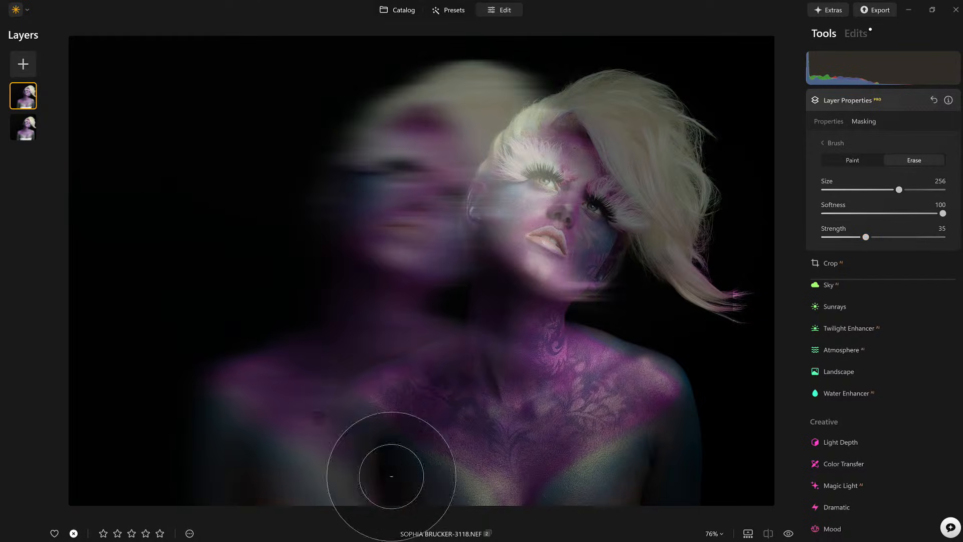
mouse_move(220, 481)
left_mouse_down()
mouse_move(383, 474)
mouse_move(157, 485)
mouse_move(426, 489)
mouse_move(399, 459)
left_mouse_up()
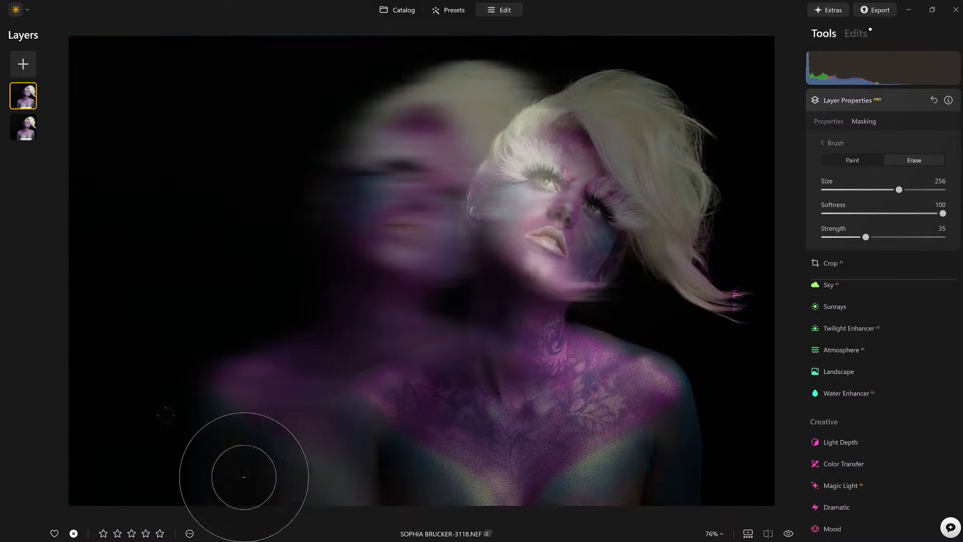
mouse_move(399, 514)
left_mouse_down()
mouse_move(460, 525)
mouse_move(440, 480)
left_mouse_up()
left_click_drag(497, 384, 477, 346)
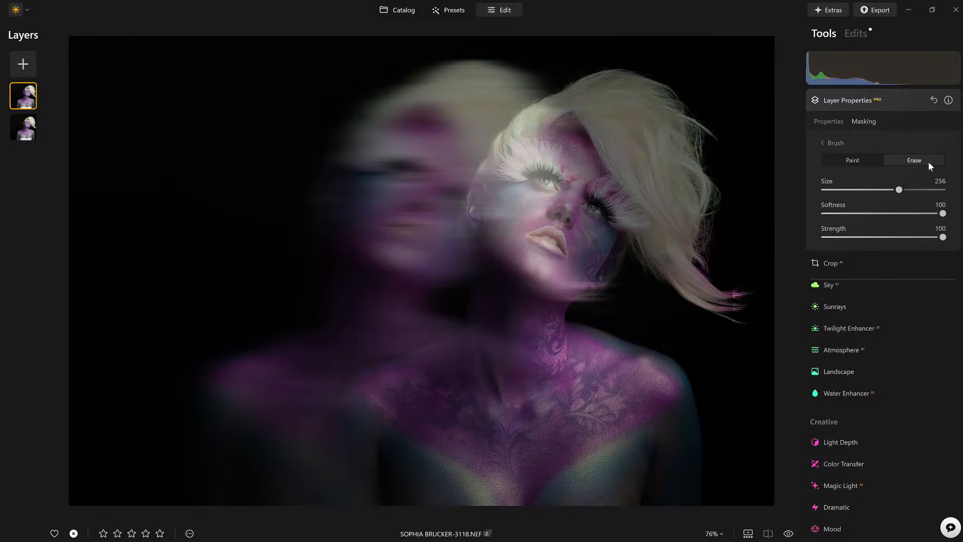
Erase the blurred layer over the sharp face and hair with a smaller brush at strength 100, and compare before and after.
key("bracketleft")
key("bracketleft")
key("bracketleft")
key("bracketleft")
key("bracketleft")
key("bracketleft")
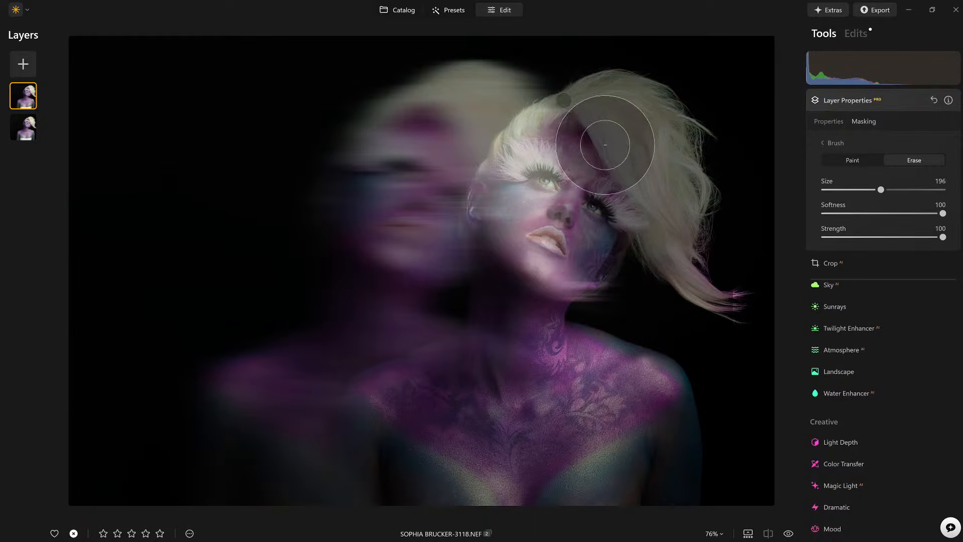
mouse_move(602, 121)
left_mouse_down()
mouse_move(525, 170)
mouse_move(514, 227)
mouse_move(572, 157)
mouse_move(649, 118)
mouse_move(578, 233)
mouse_move(568, 284)
mouse_move(646, 251)
mouse_move(711, 273)
mouse_move(759, 328)
mouse_move(673, 103)
mouse_move(624, 98)
mouse_move(567, 151)
mouse_move(515, 239)
mouse_move(532, 299)
mouse_move(629, 287)
mouse_move(537, 343)
mouse_move(504, 280)
mouse_move(508, 200)
mouse_move(522, 171)
mouse_move(605, 121)
mouse_move(681, 129)
mouse_move(608, 303)
left_mouse_up()
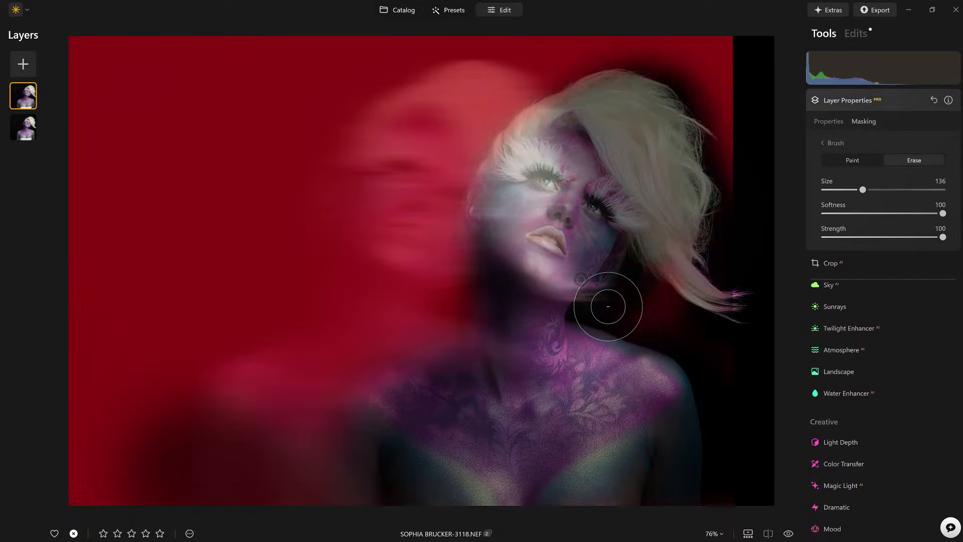
mouse_move(532, 246)
left_mouse_down()
mouse_move(525, 280)
mouse_move(561, 219)
mouse_move(681, 125)
mouse_move(647, 110)
mouse_move(693, 190)
mouse_move(696, 286)
mouse_move(558, 294)
left_mouse_up()
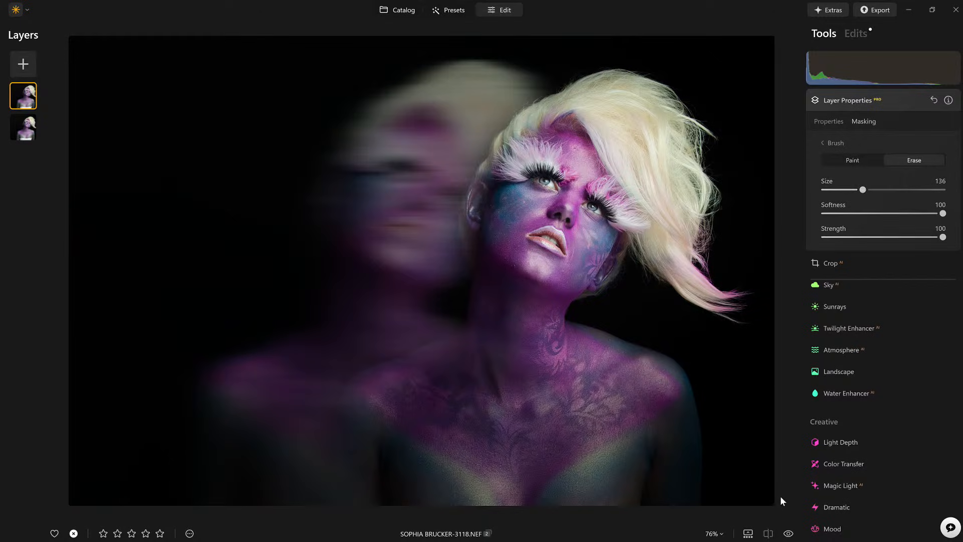
left_click(789, 534)
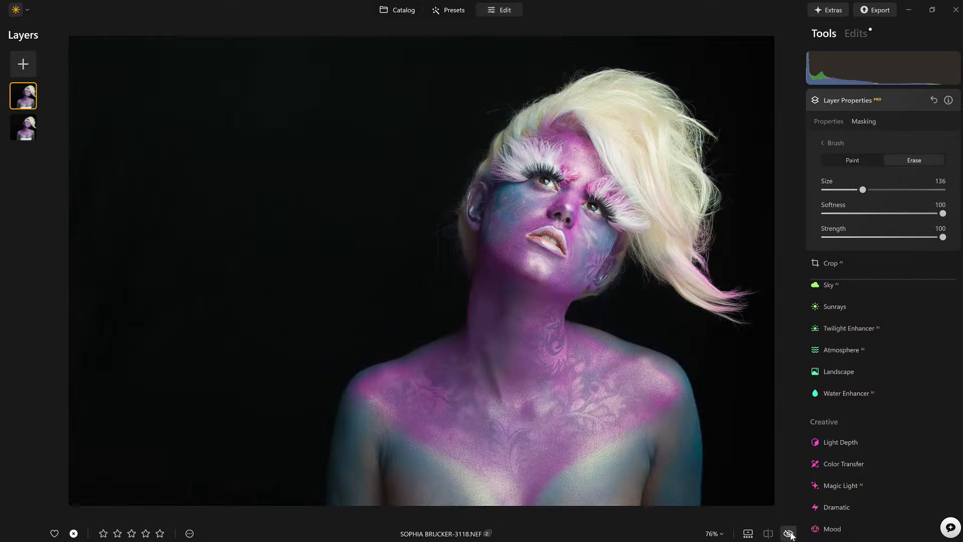
left_click(789, 534)
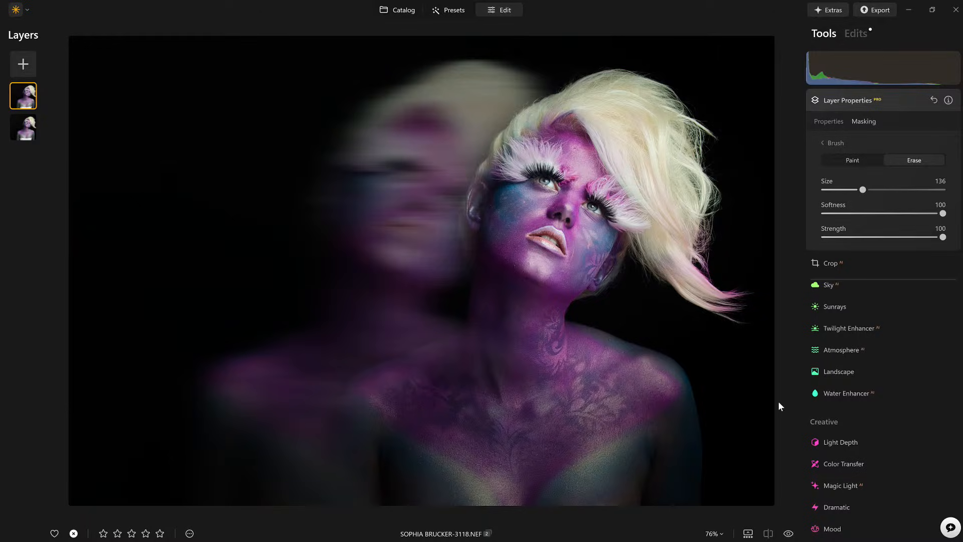
Set the Yellow saturation to -100 on the base portrait layer with the Color tool.
left_click(26, 125)
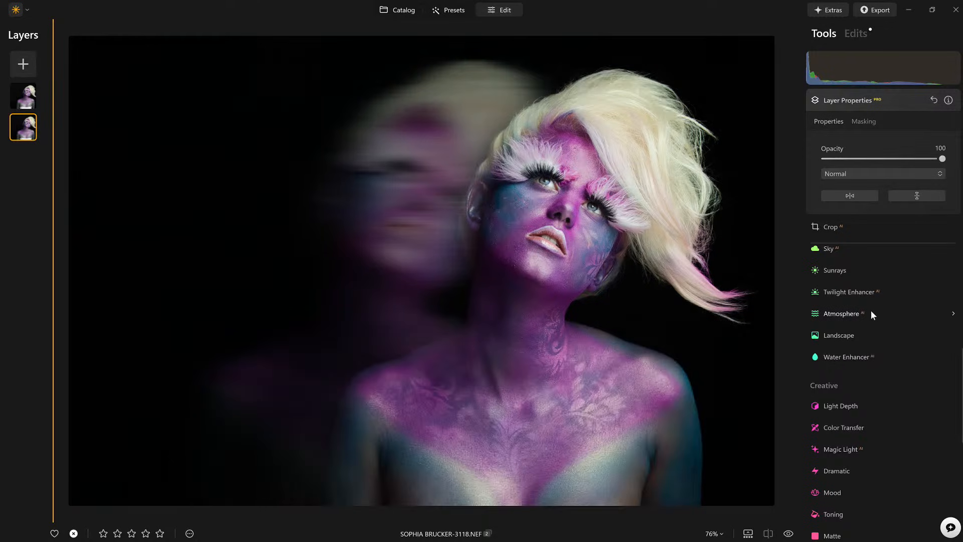
scroll(860, 379, "down", 2)
scroll(860, 379, "up", 10)
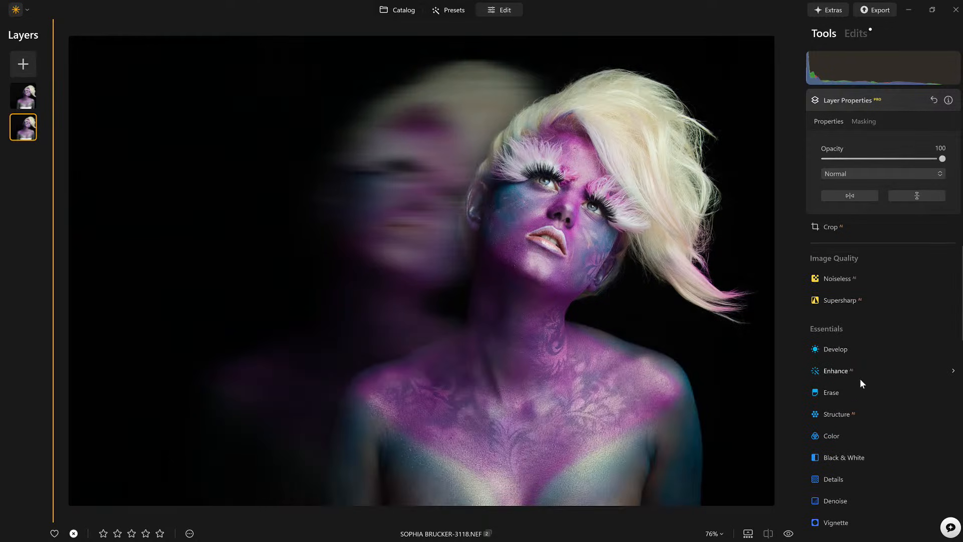
left_click(843, 435)
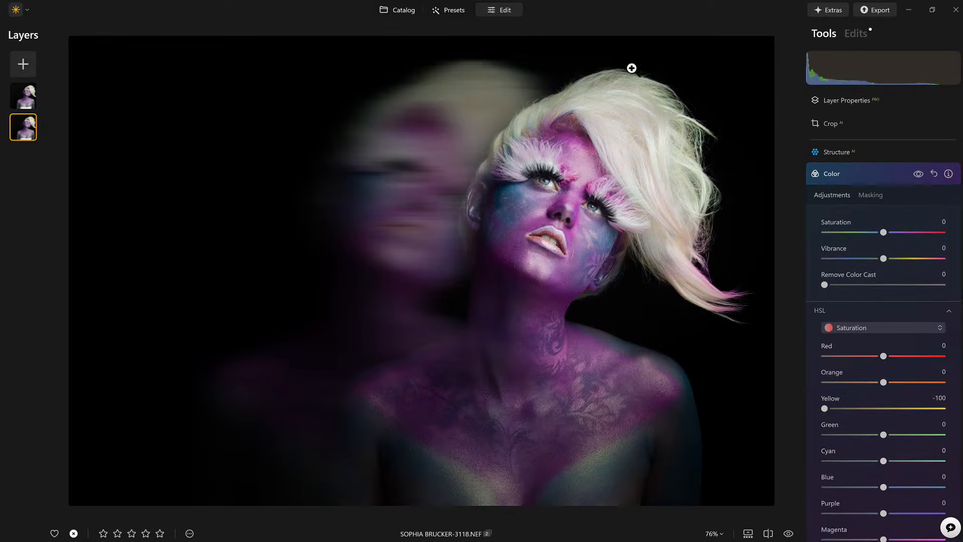
Limit the Color adjustment to the blonde hair by painting its mask with a size 136 brush at softness and strength 100.
left_click(873, 194)
left_click(842, 215)
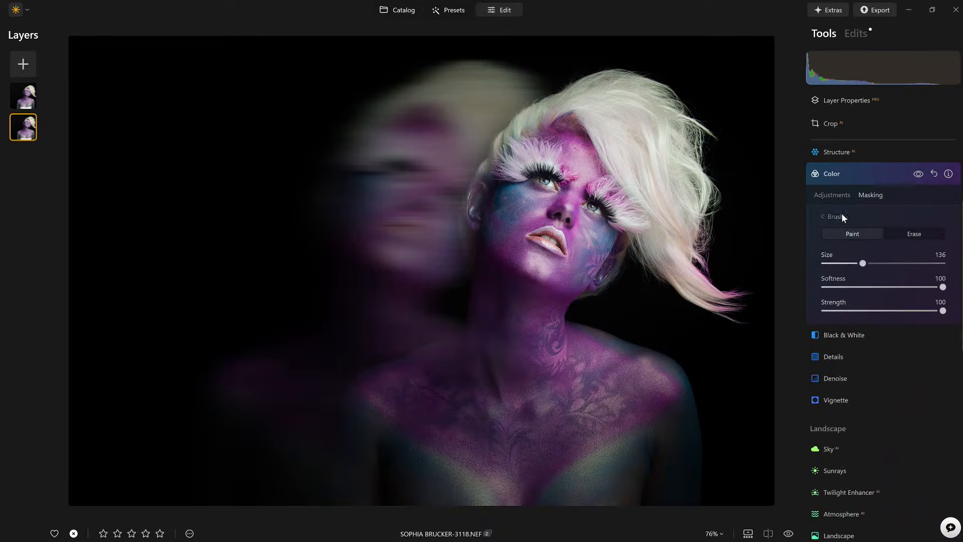
mouse_move(597, 85)
left_mouse_down()
mouse_move(647, 136)
mouse_move(675, 240)
mouse_move(705, 286)
mouse_move(687, 259)
mouse_move(676, 122)
mouse_move(646, 94)
mouse_move(684, 189)
mouse_move(598, 108)
mouse_move(635, 199)
mouse_move(657, 201)
left_mouse_up()
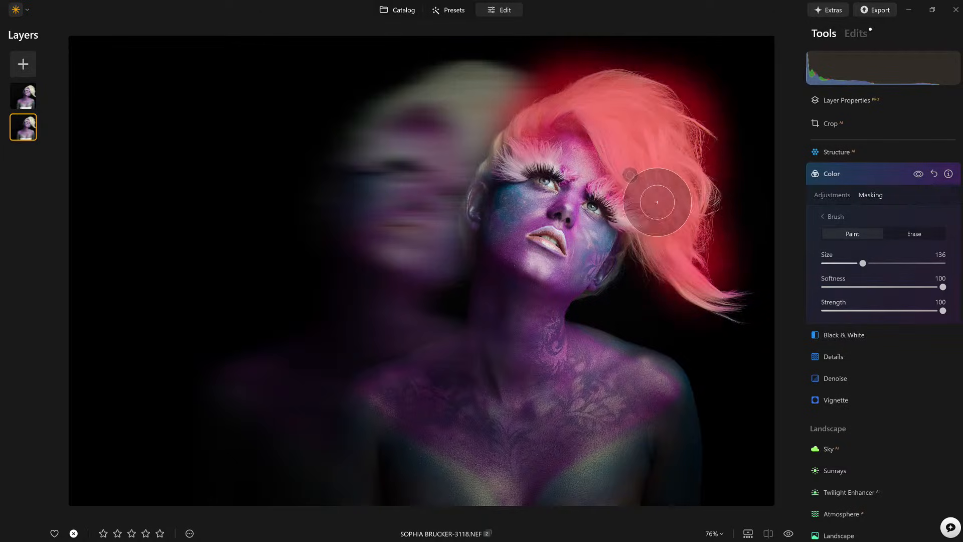
left_click(868, 174)
Select the blurred top layer and merge the layers into a new combined one.
left_click(16, 99)
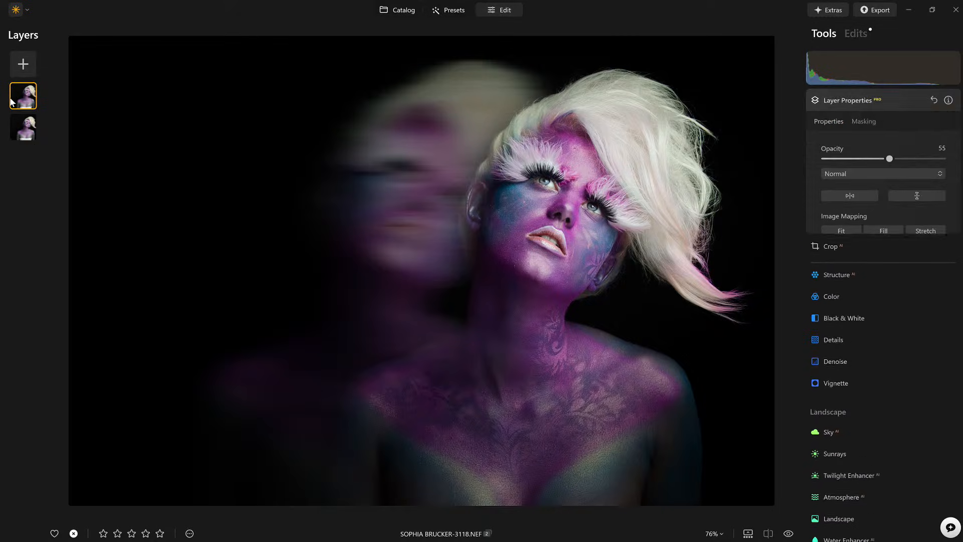
left_click(858, 101)
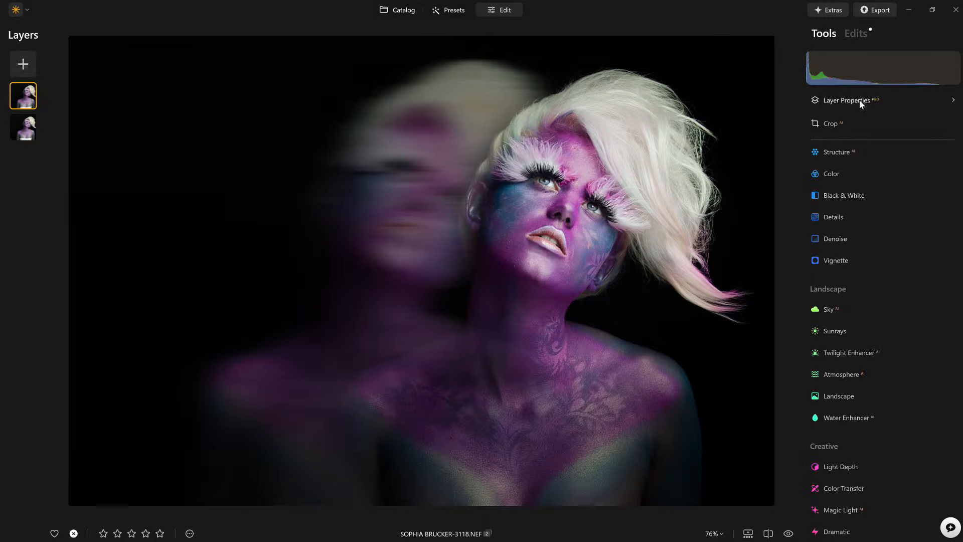
right_click(20, 136)
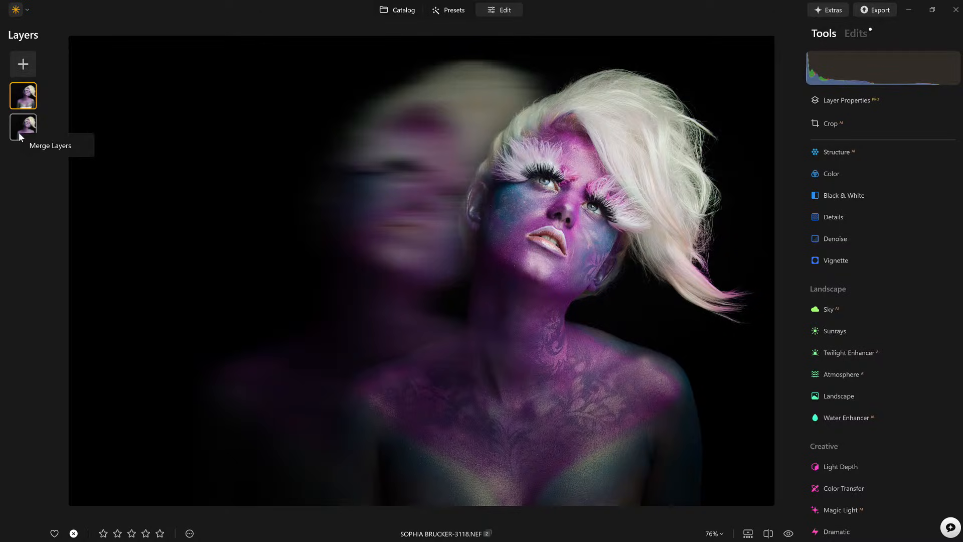
left_click(45, 149)
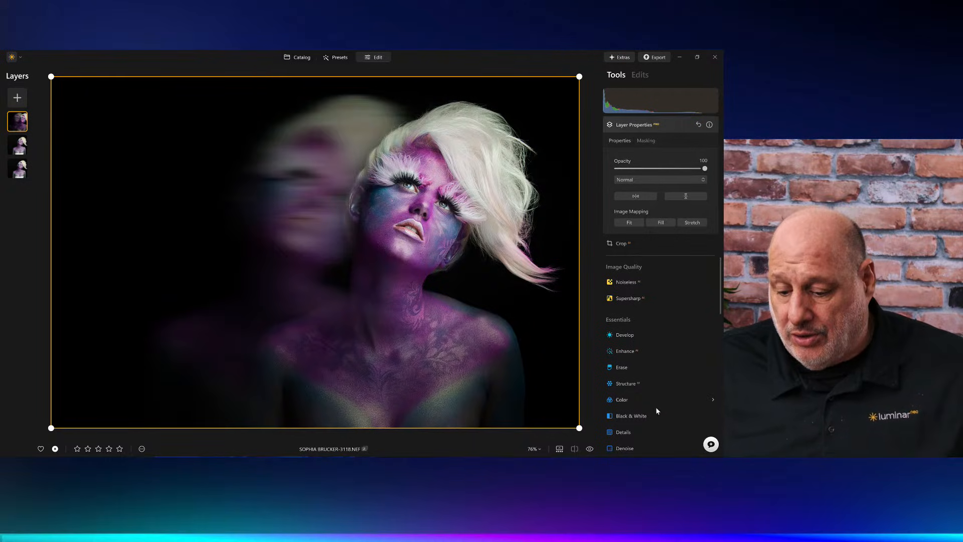
Set the Yellow saturation to -100 on the merged layer with the Color tool.
left_click(640, 401)
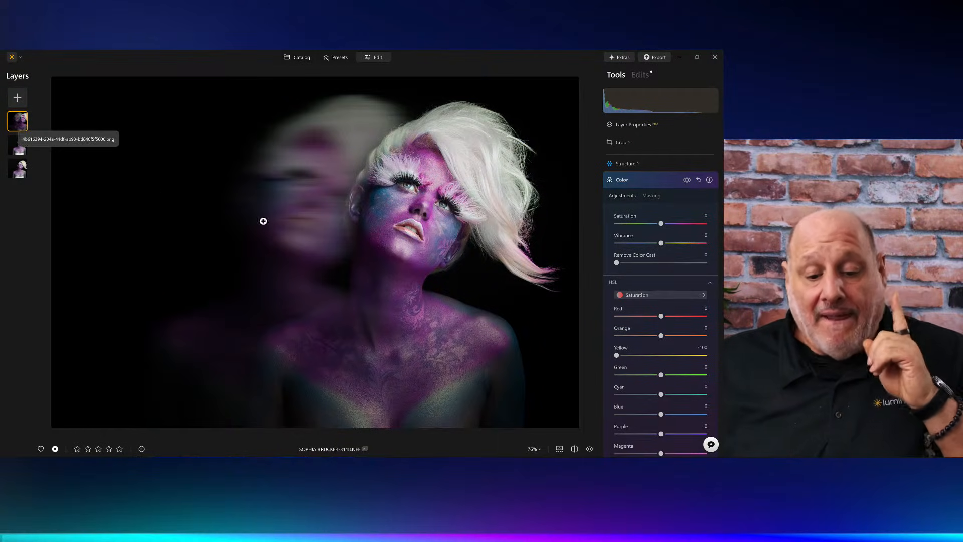
left_click(647, 183)
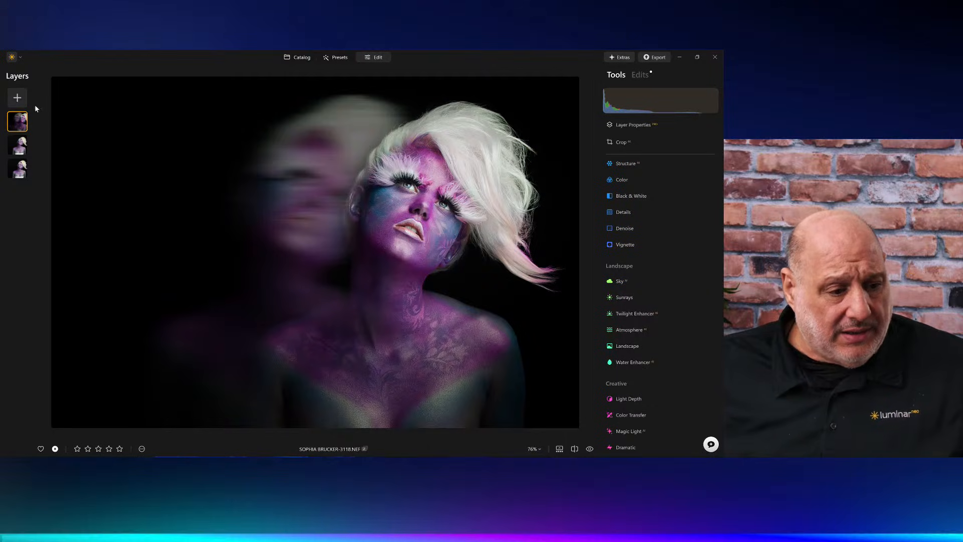
Add the blue and purple flare overlay as a new layer and set its opacity to 37.
left_click(17, 100)
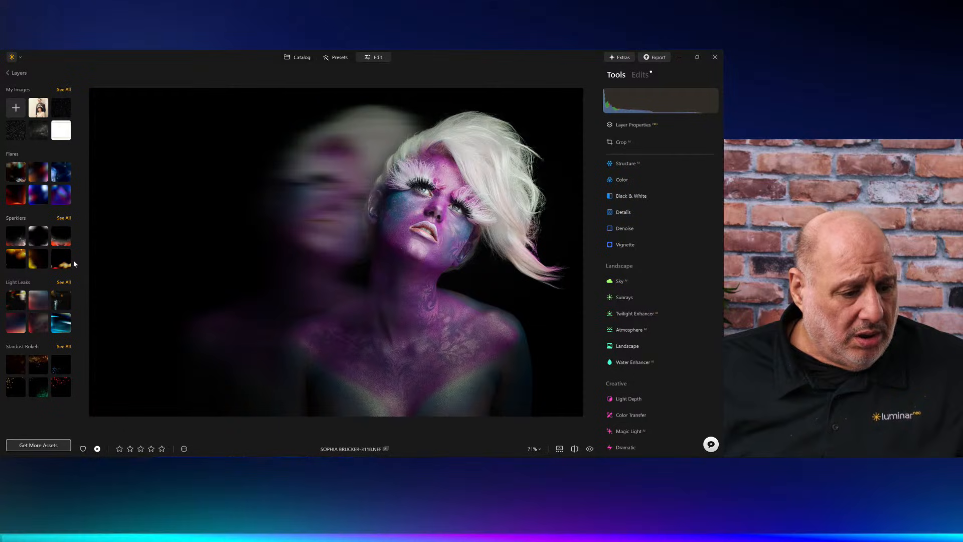
left_click(61, 196)
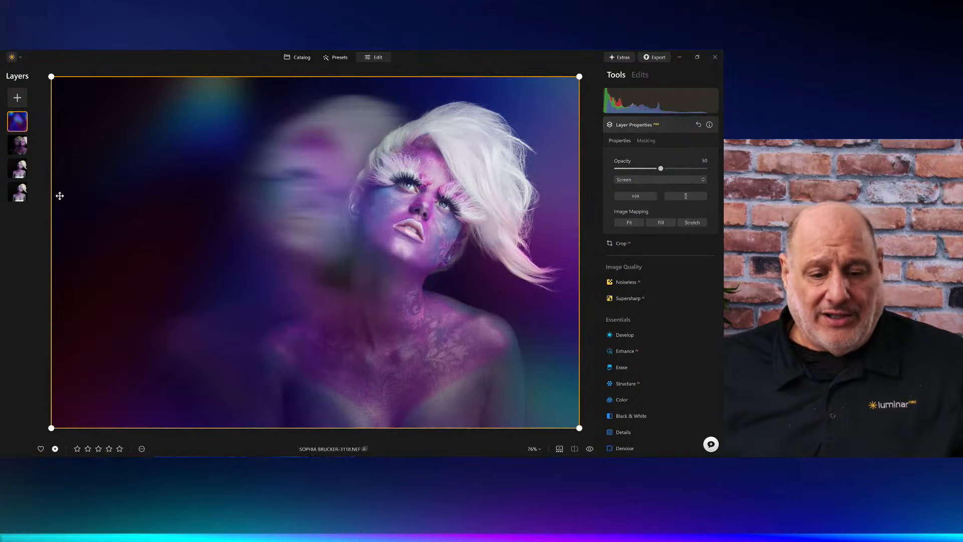
mouse_move(661, 169)
left_mouse_down()
mouse_move(635, 170)
mouse_move(650, 170)
left_mouse_up()
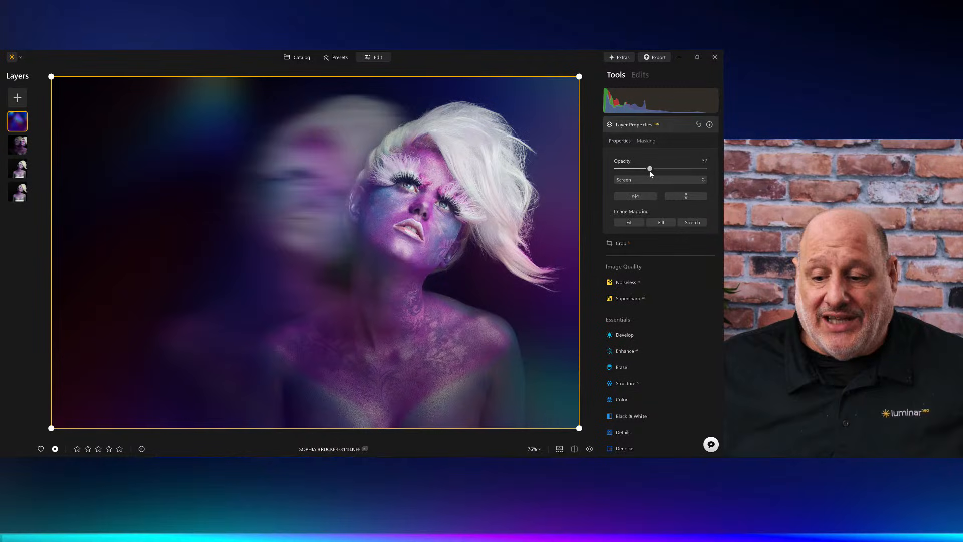
left_click(647, 129)
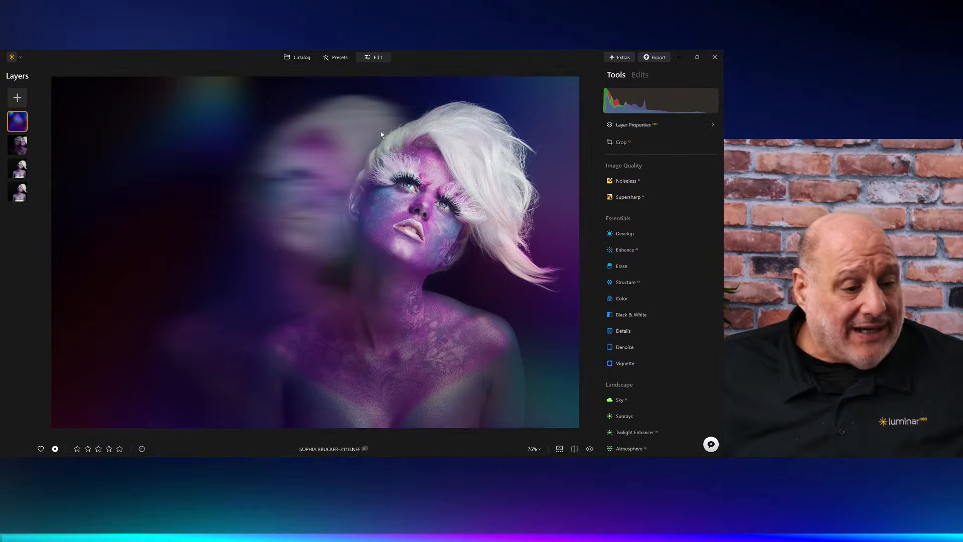
left_click(14, 104)
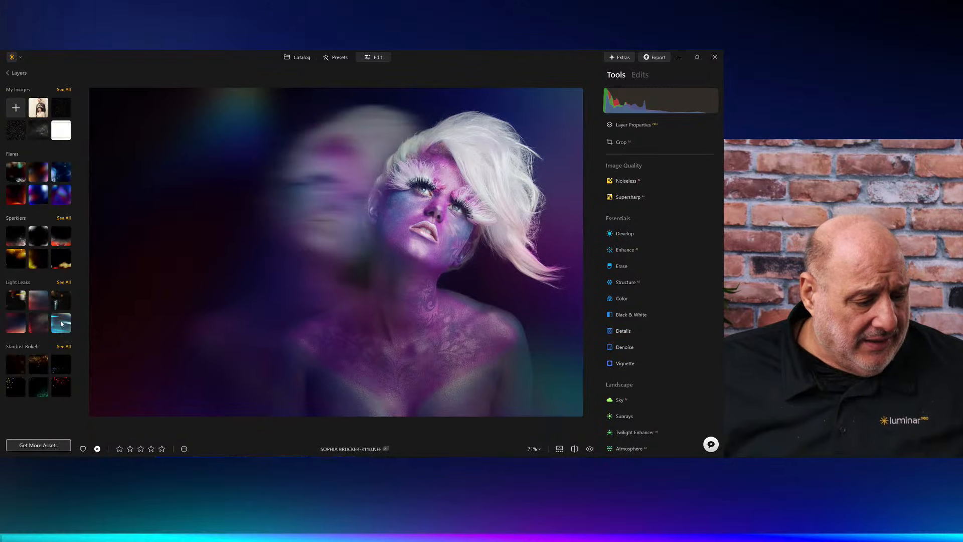
left_click(58, 365)
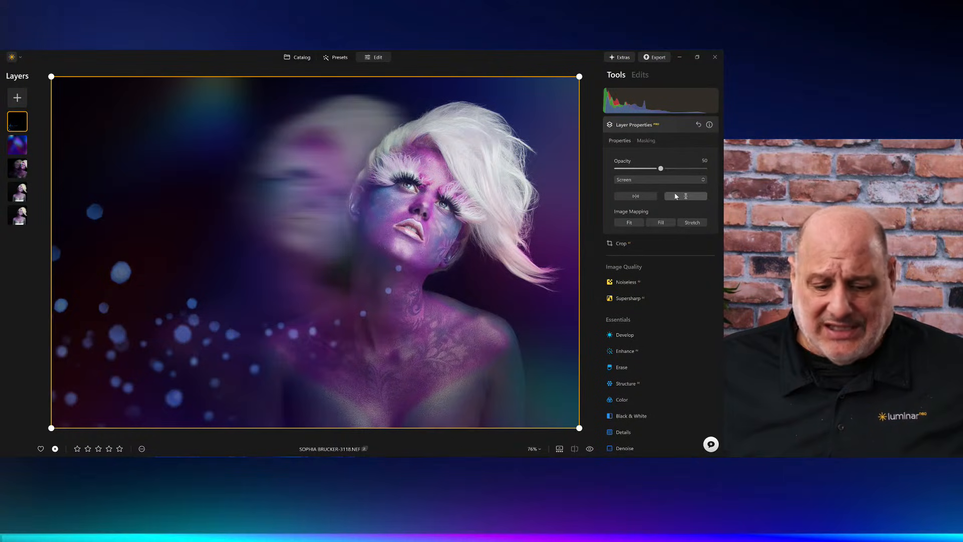
right_click(17, 124)
left_click(40, 142)
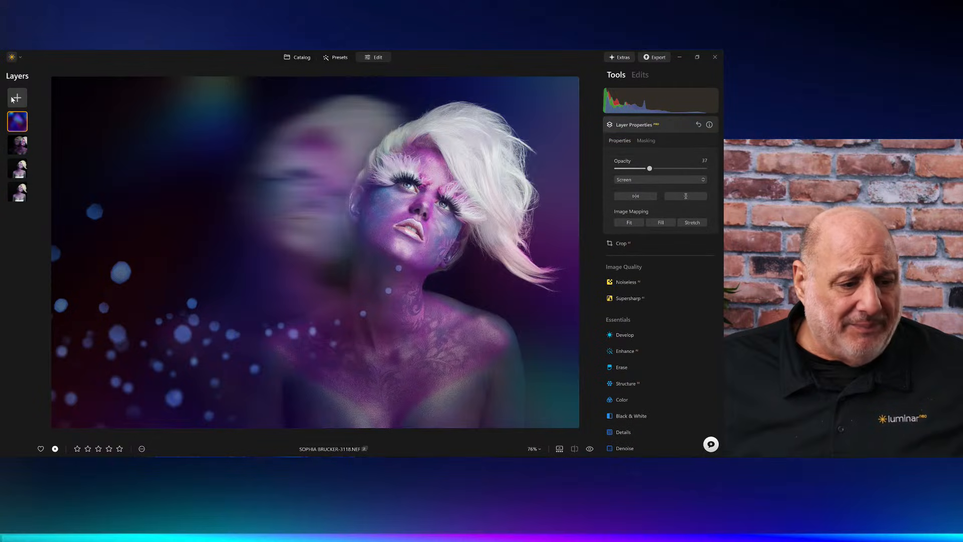
Add the dark light leak overlay with blurred city lights as a new layer and slightly lower its opacity.
left_click(12, 100)
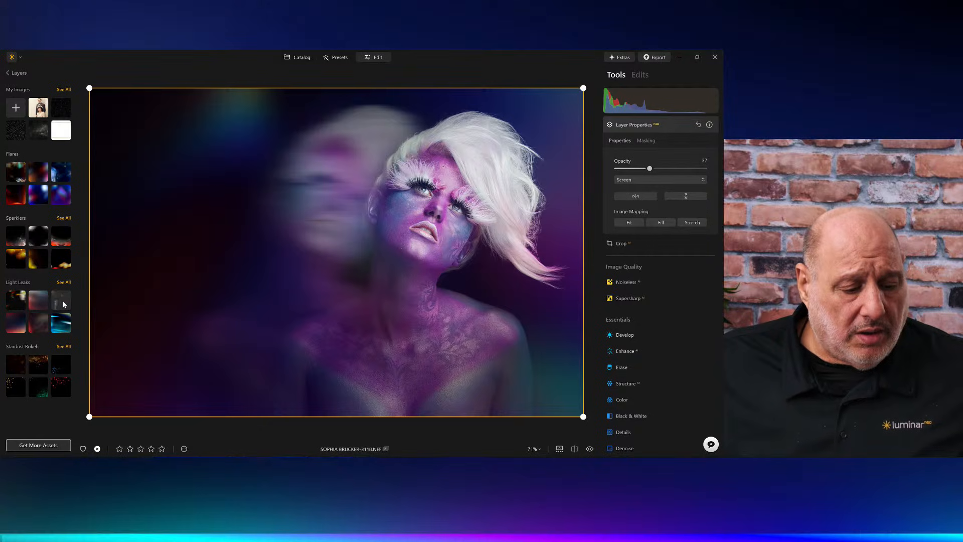
left_click(63, 303)
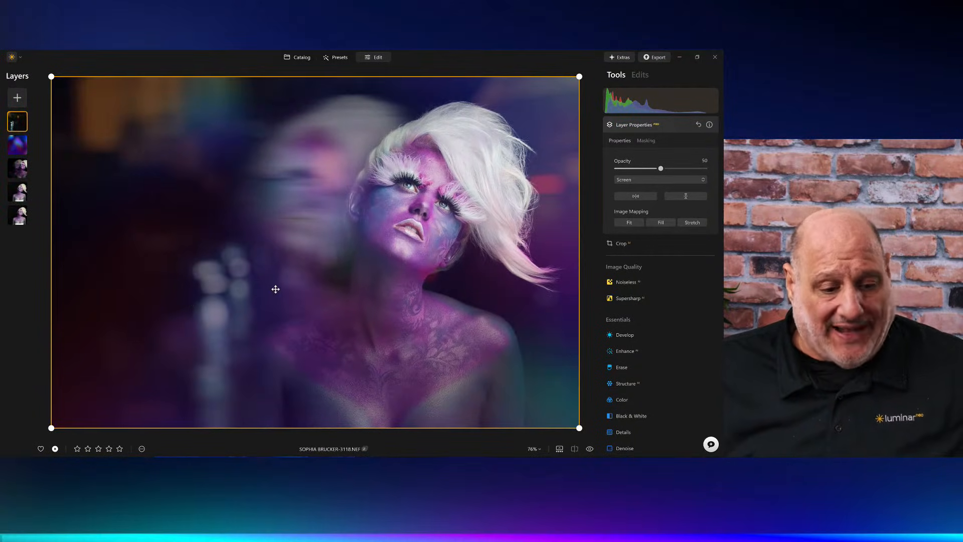
mouse_move(661, 168)
left_mouse_down()
mouse_move(705, 168)
mouse_move(628, 179)
mouse_move(665, 179)
mouse_move(647, 180)
mouse_move(657, 170)
left_mouse_up()
Erase the red light spot beside the hair from the light leak layer with a size 136 mask brush at softness and strength 100.
left_click(647, 142)
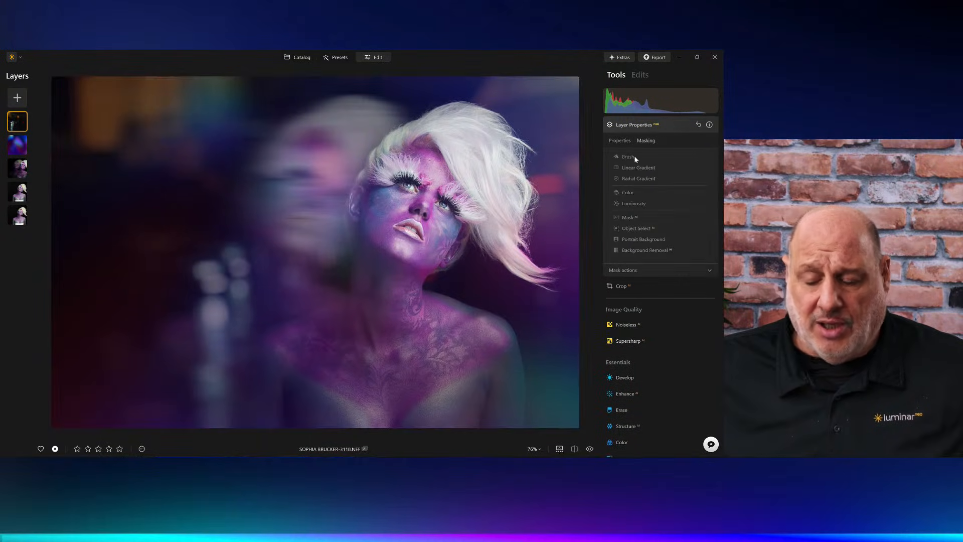
left_click(635, 155)
mouse_move(554, 176)
left_mouse_down()
mouse_move(518, 191)
mouse_move(567, 173)
left_mouse_up()
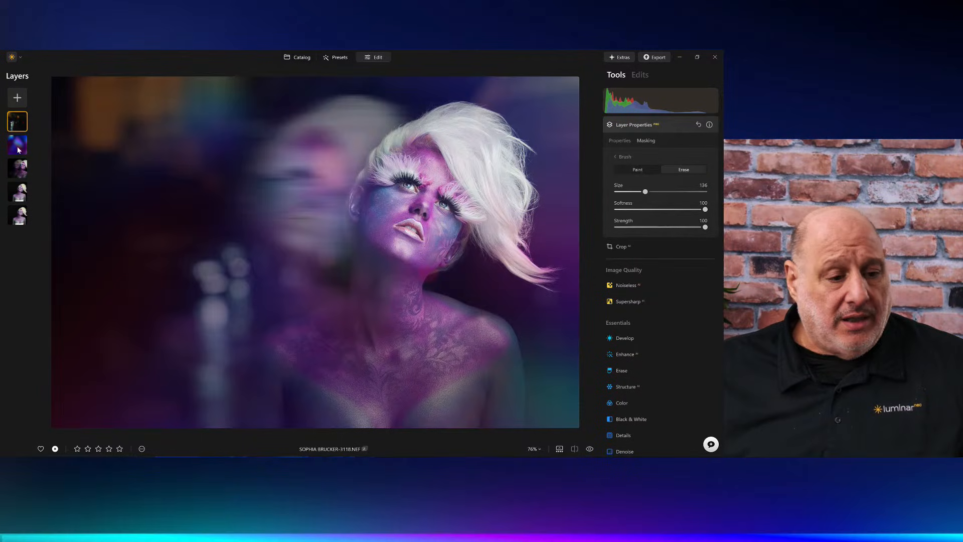
Merge the top three layers into a new combined layer and give it a Vignette with amount -74 and size 29.
right_click(16, 174)
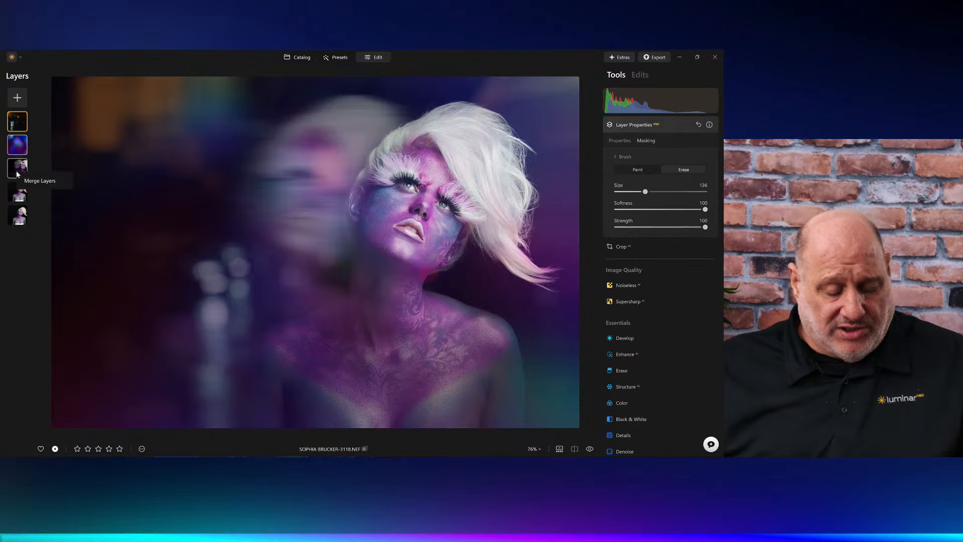
left_click(38, 187)
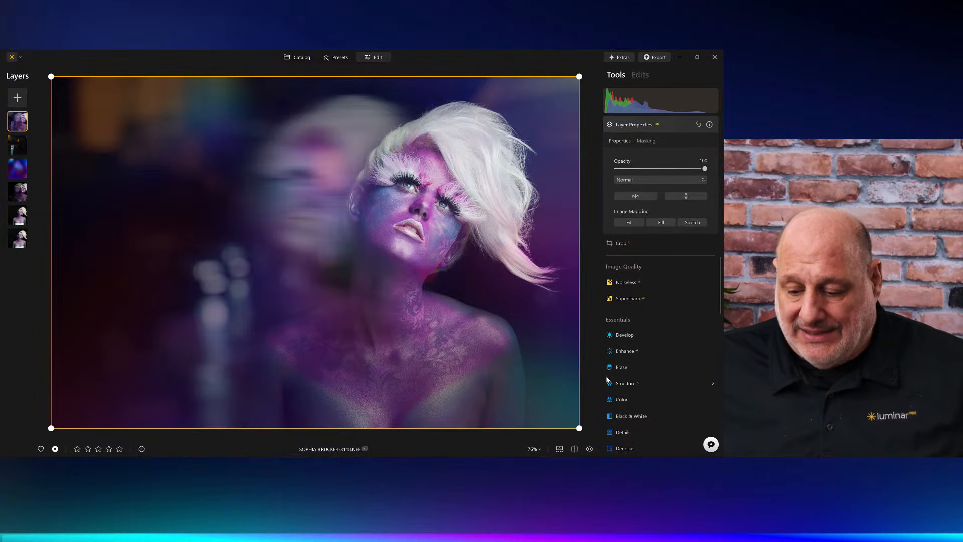
scroll(630, 402, "down", 3)
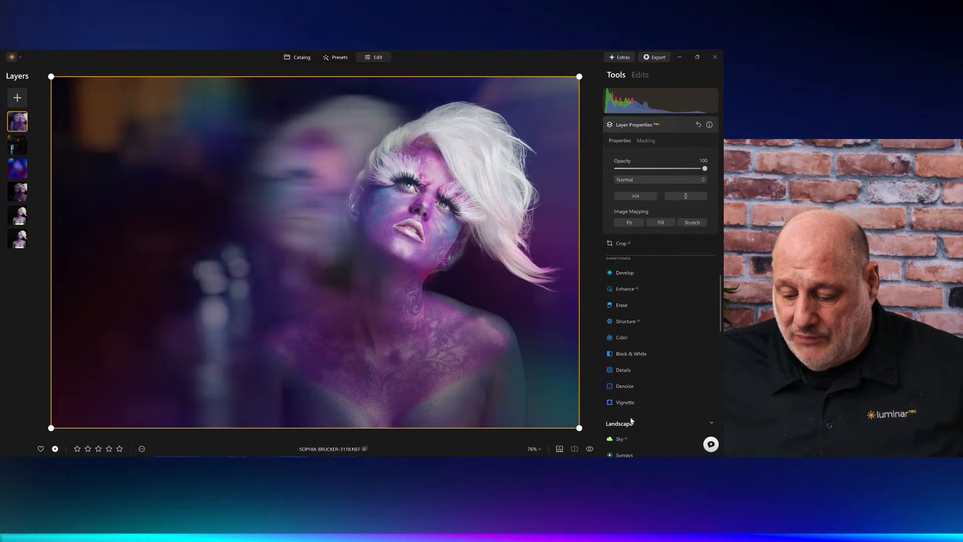
left_click(625, 400)
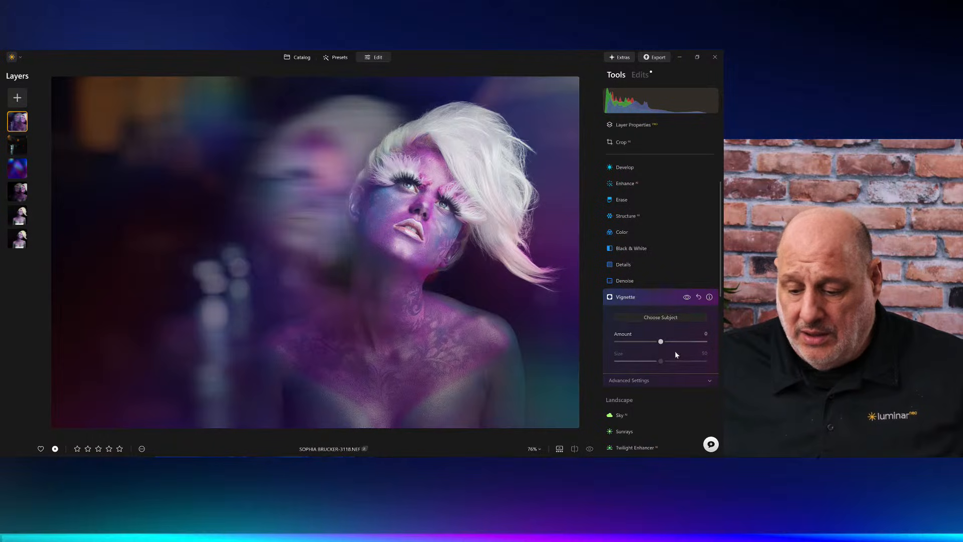
left_click_drag(661, 343, 644, 362)
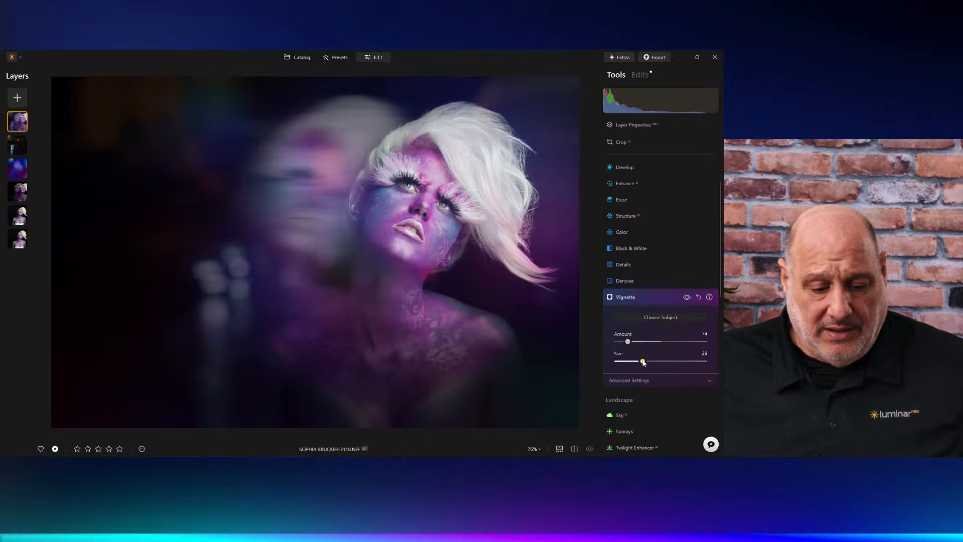
Compare the image with and without the vignette, and compare the finished composite with the original portrait.
left_click(688, 297)
left_click(687, 297)
left_click(667, 299)
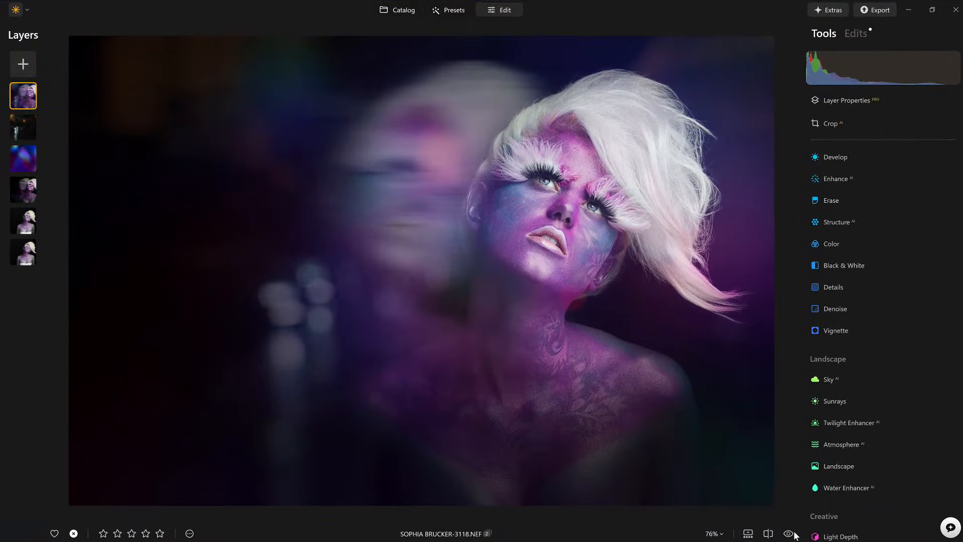
left_click(790, 534)
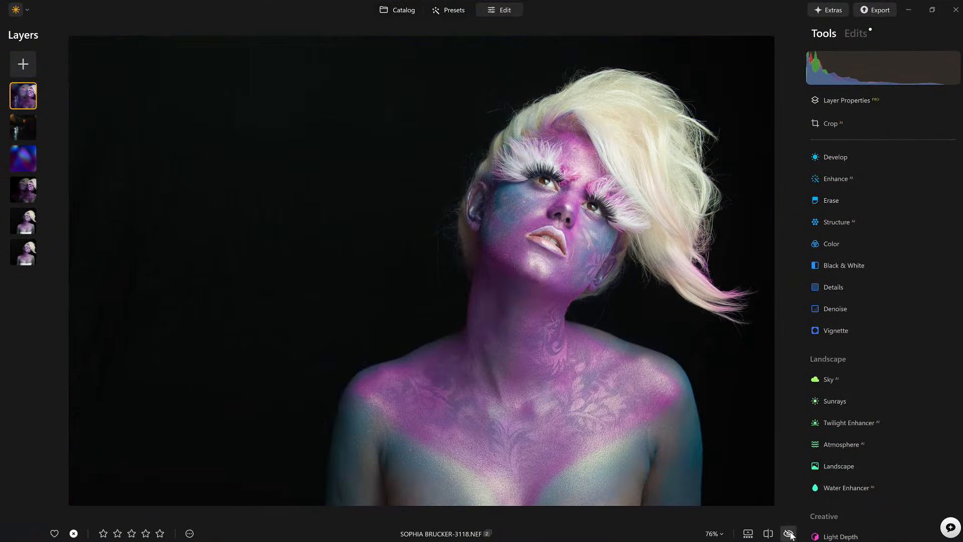
left_click(789, 534)
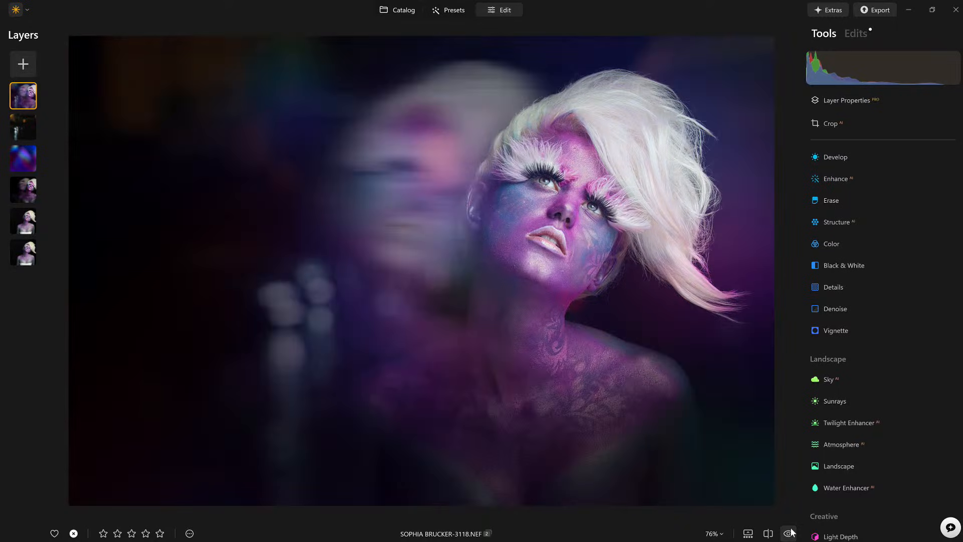